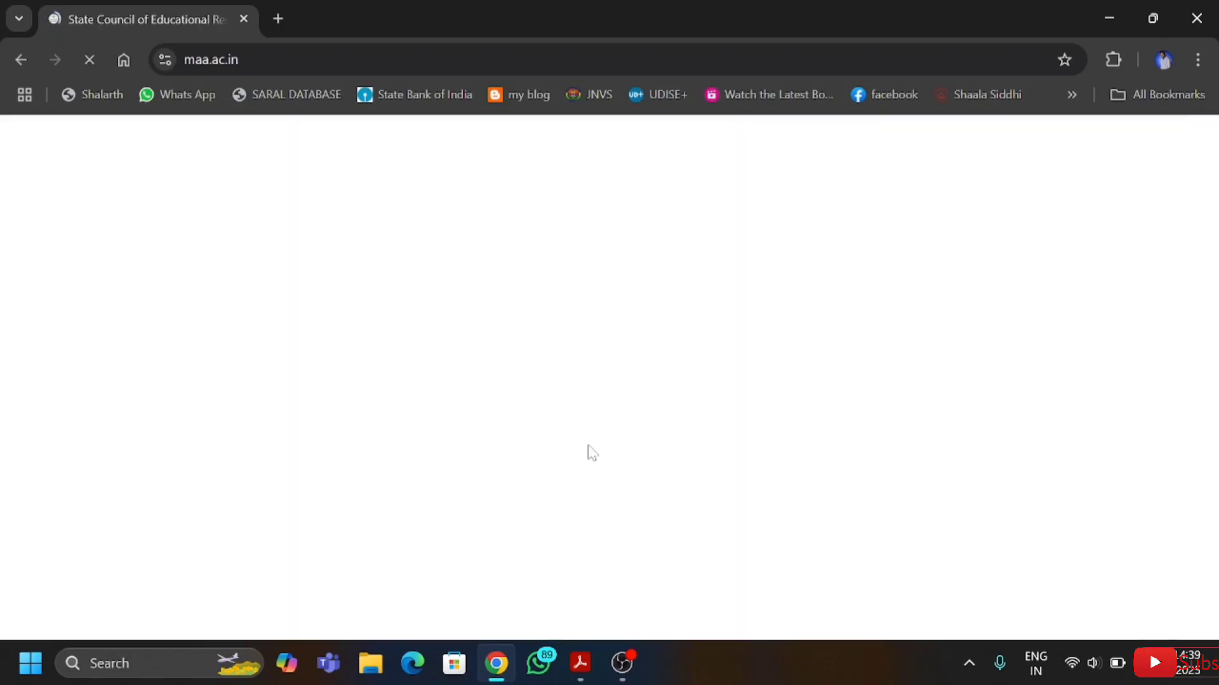
# Step: Open the SQAAF page on the maa.ac.in site and follow its self-assessment link (स्वयं-मूल्यांकनासाठी लिंक)
pyautogui.scroll(-12, 588, 440)
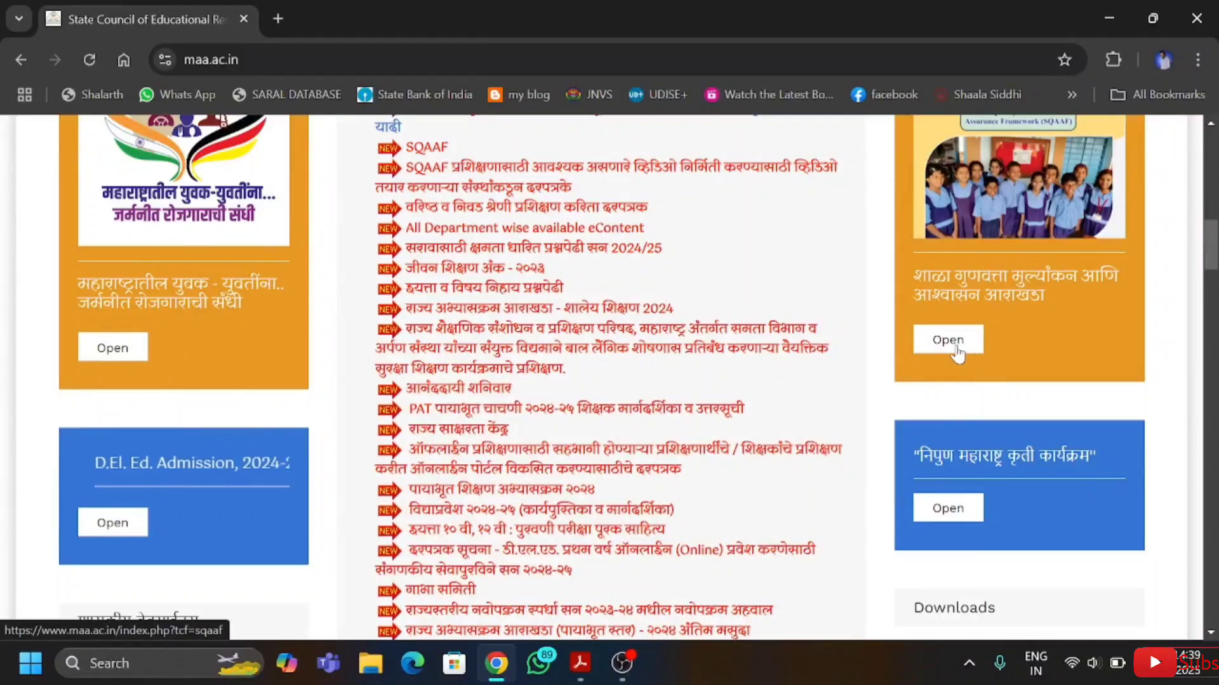
pyautogui.click(954, 342)
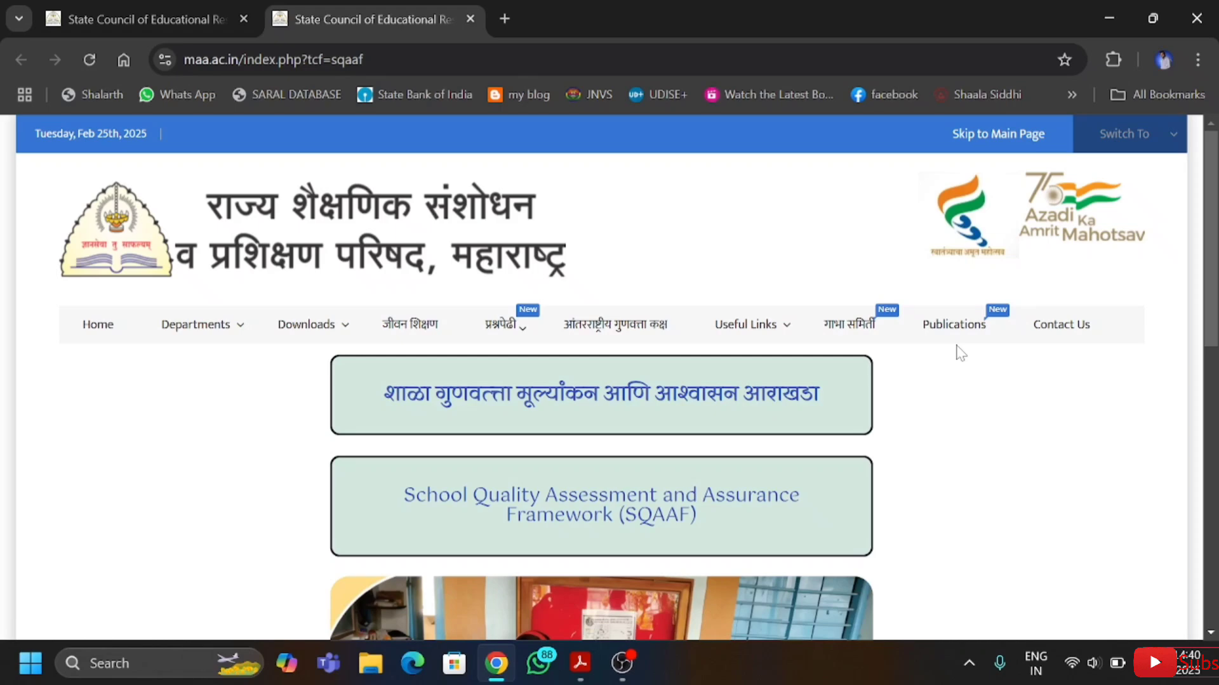
pyautogui.scroll(-8, 930, 402)
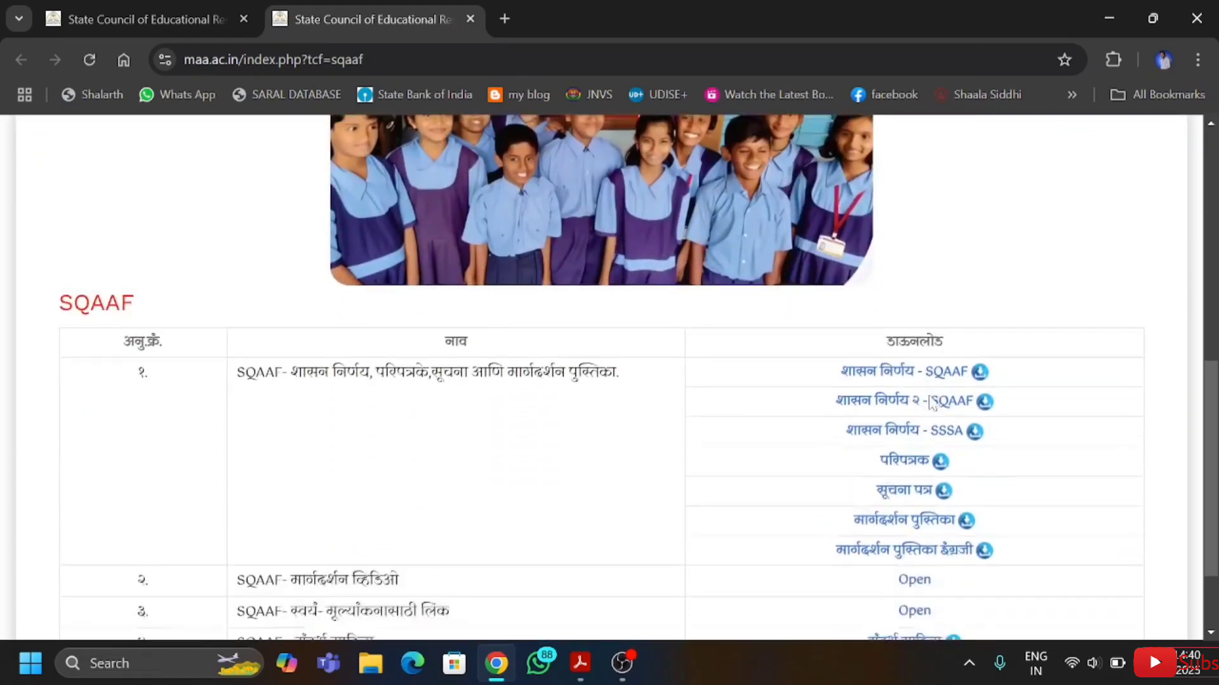
pyautogui.scroll(-2, 931, 403)
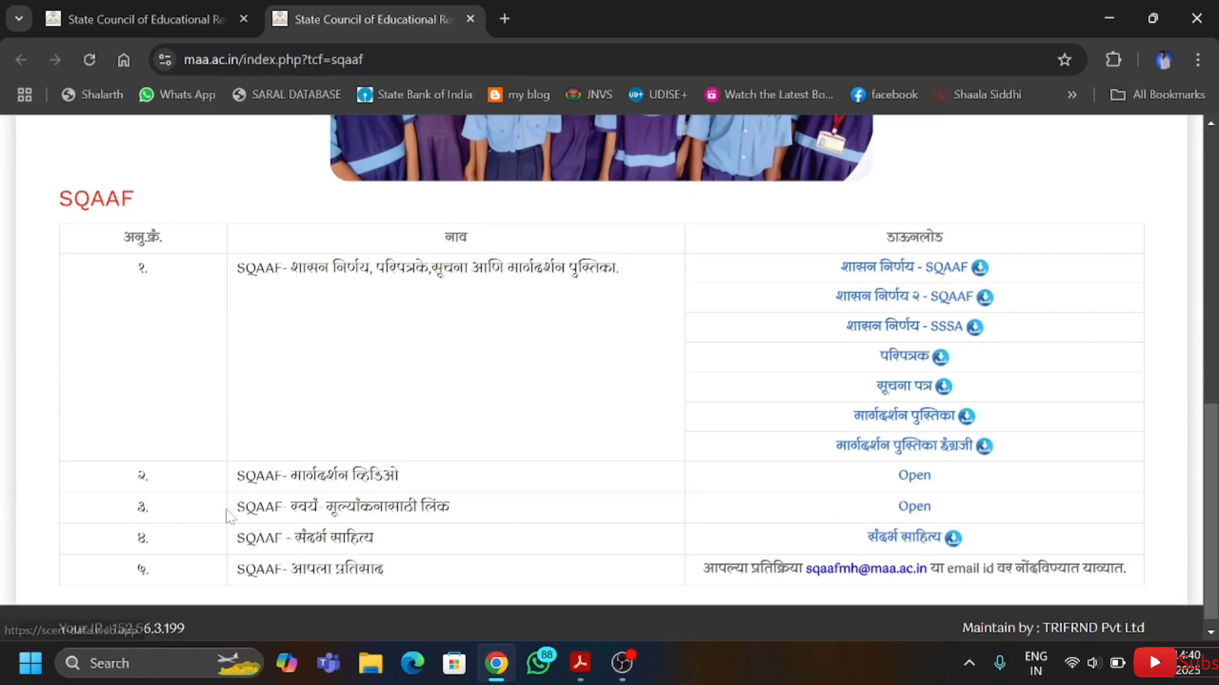
pyautogui.click(913, 508)
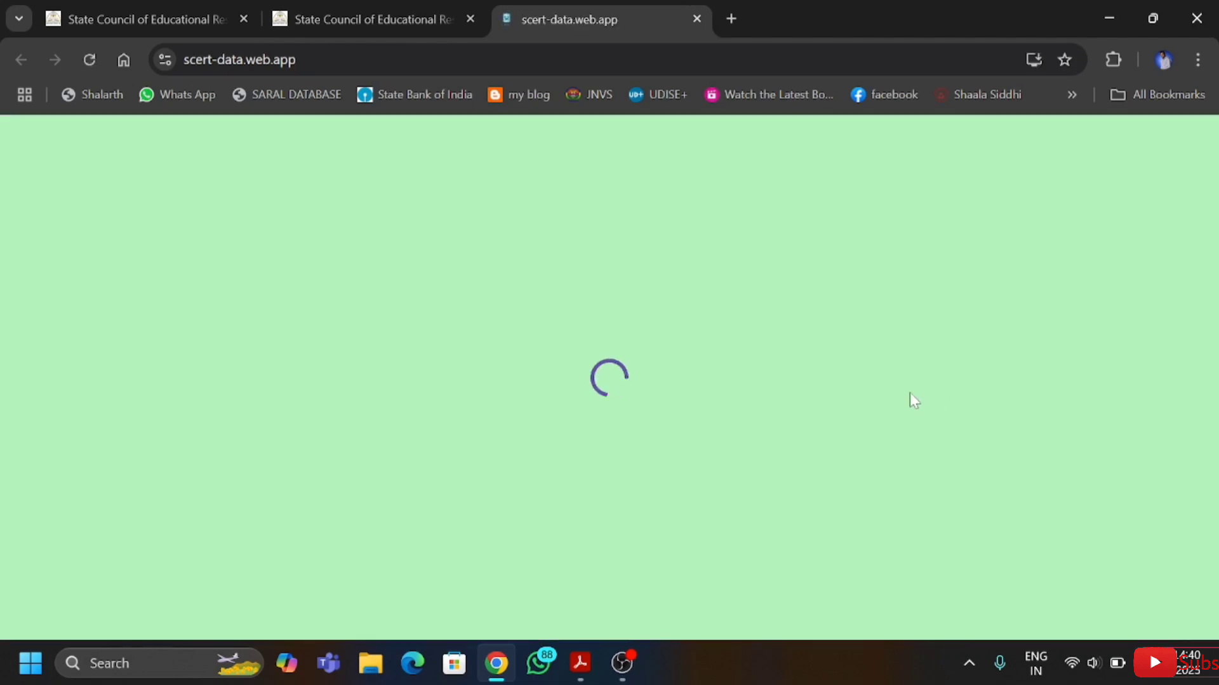
# Step: Open मानक क्र.५१ from the list of standards and look through its level descriptions
pyautogui.scroll(-5, 894, 393)
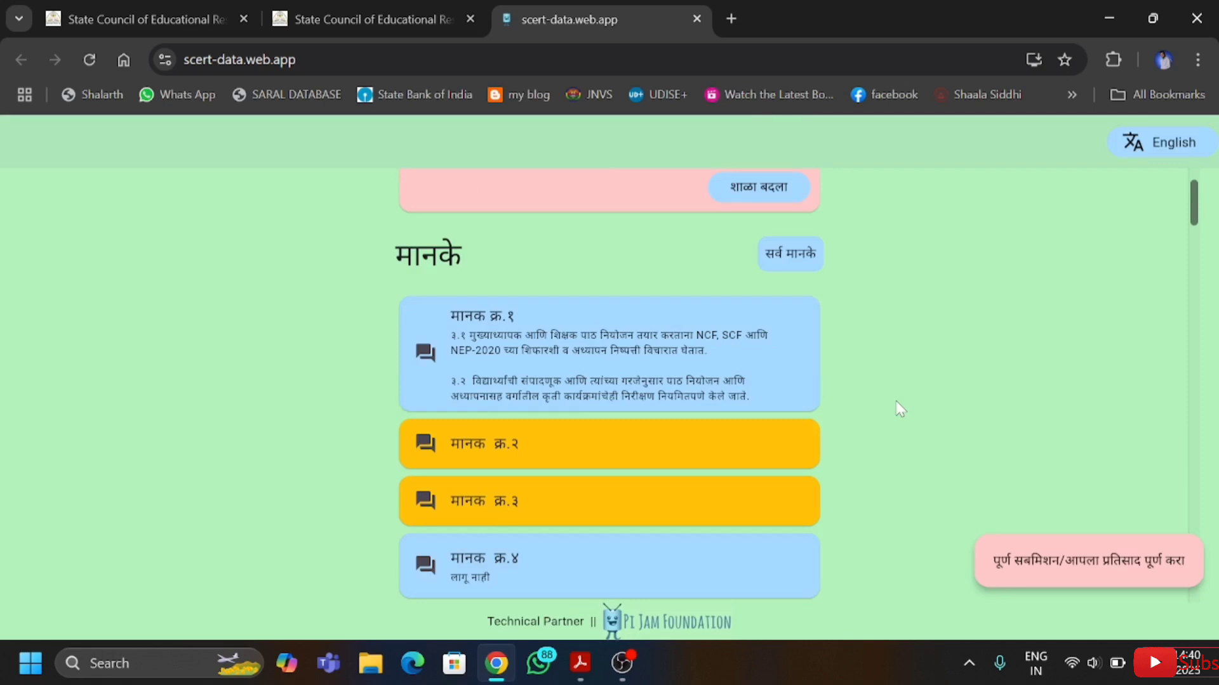
pyautogui.scroll(4, 900, 409)
pyautogui.scroll(-5, 900, 409)
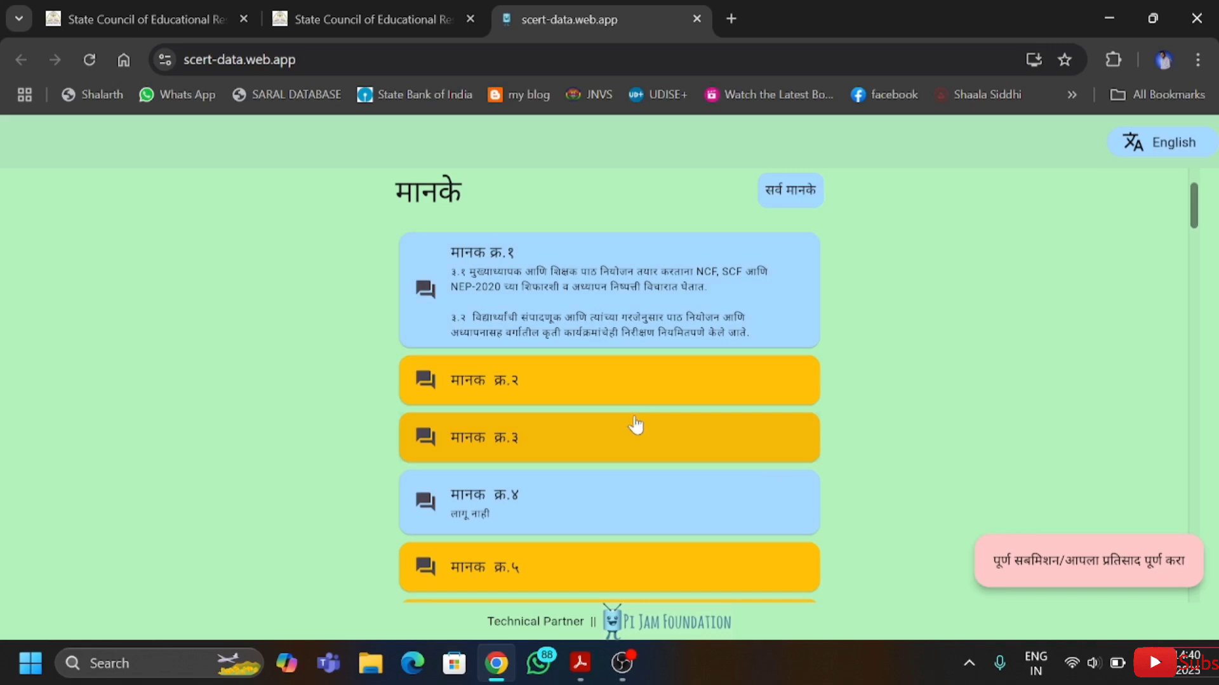
pyautogui.scroll(-20, 635, 425)
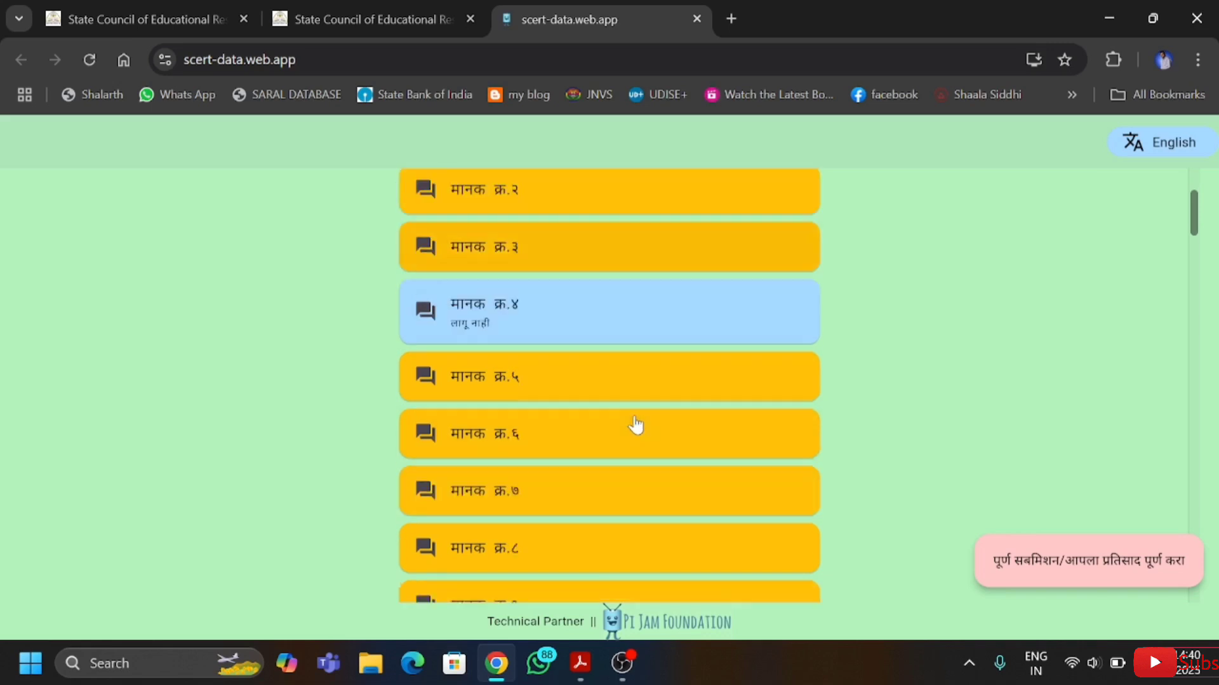
pyautogui.scroll(-6, 636, 425)
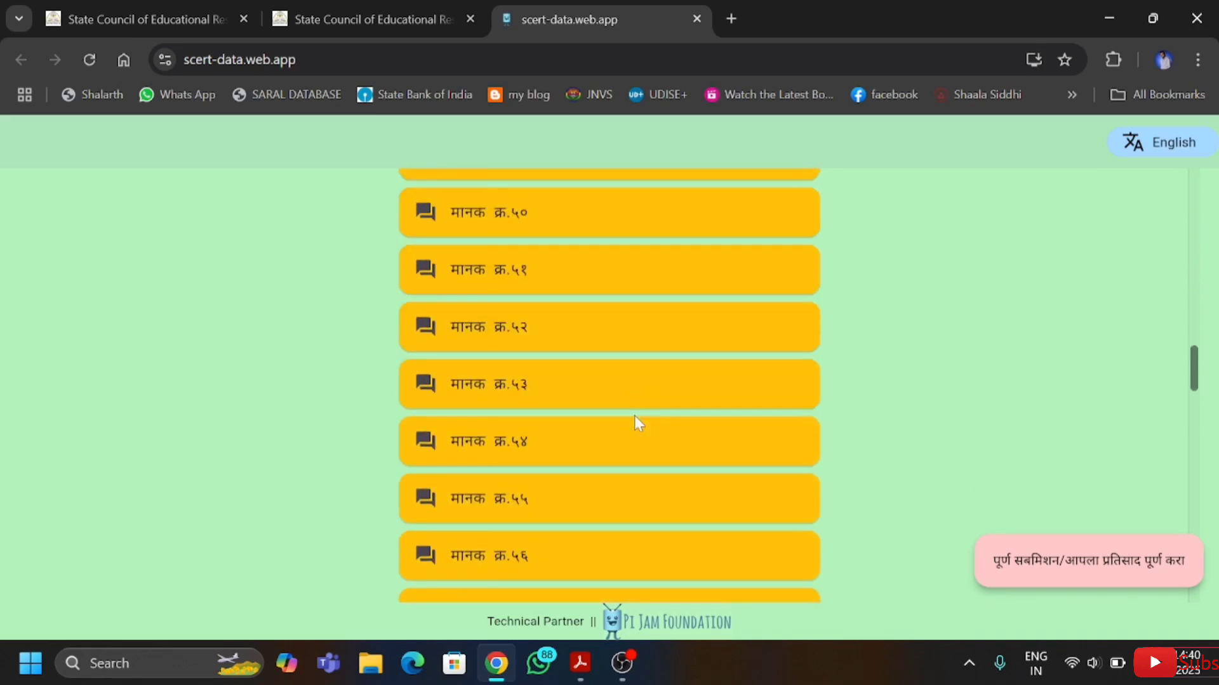
pyautogui.scroll(1, 643, 416)
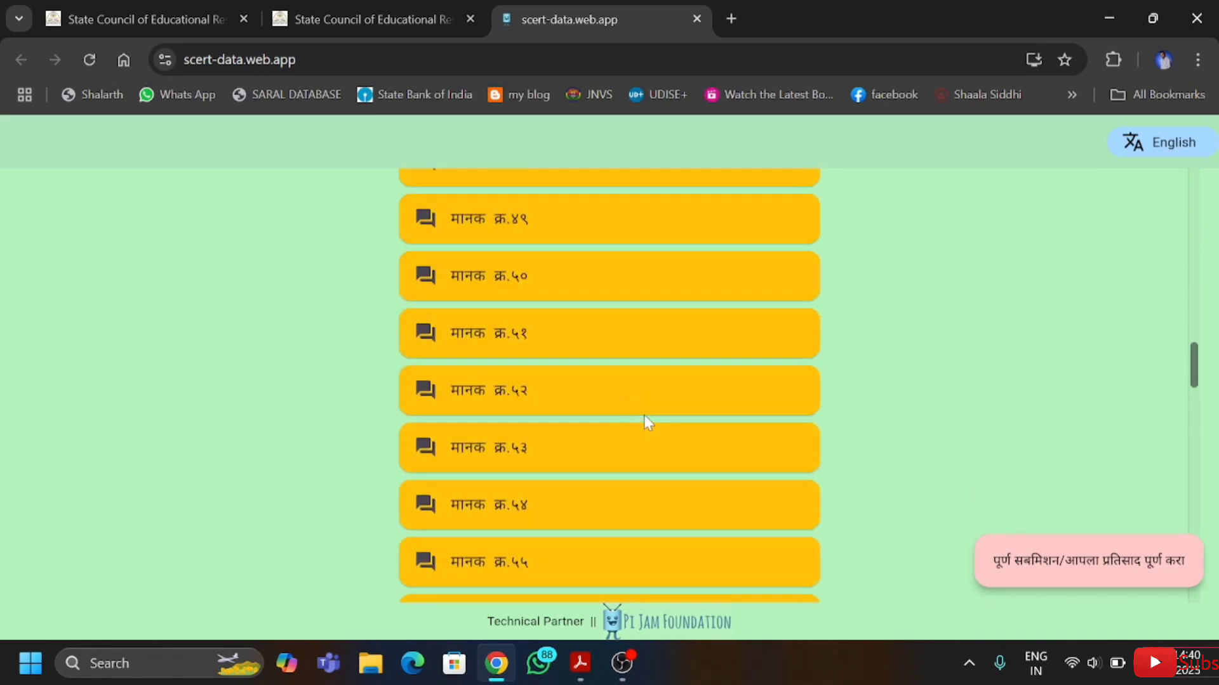
pyautogui.click(539, 348)
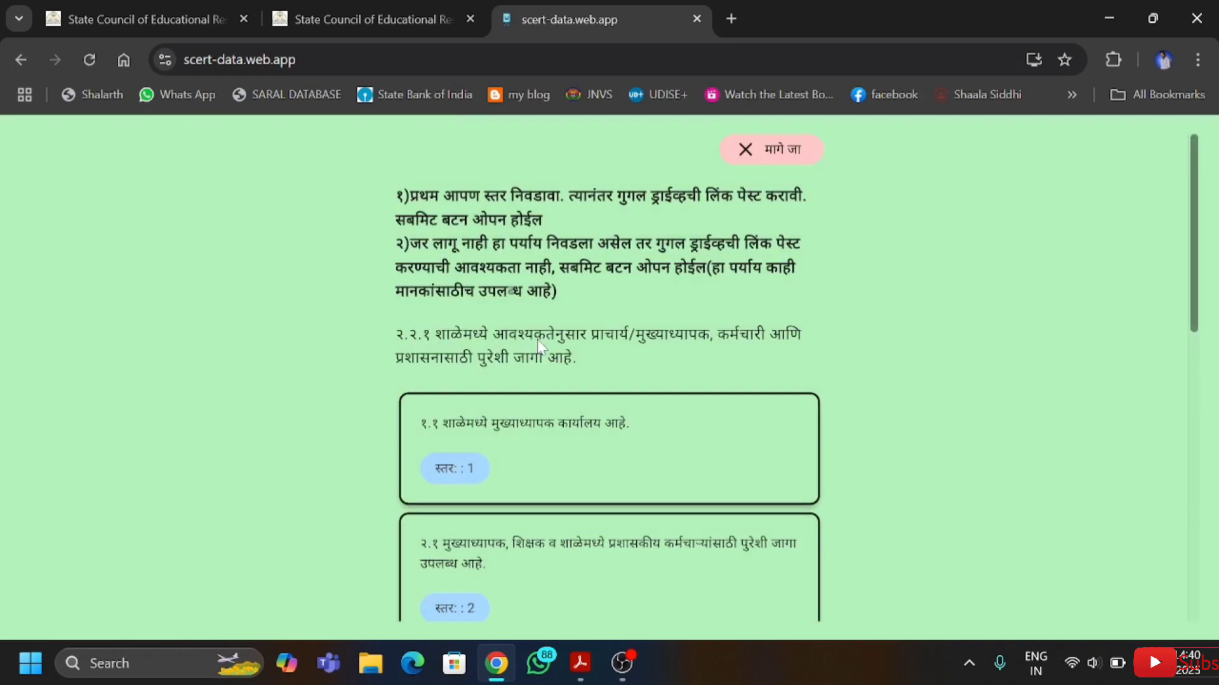
pyautogui.scroll(-4, 704, 369)
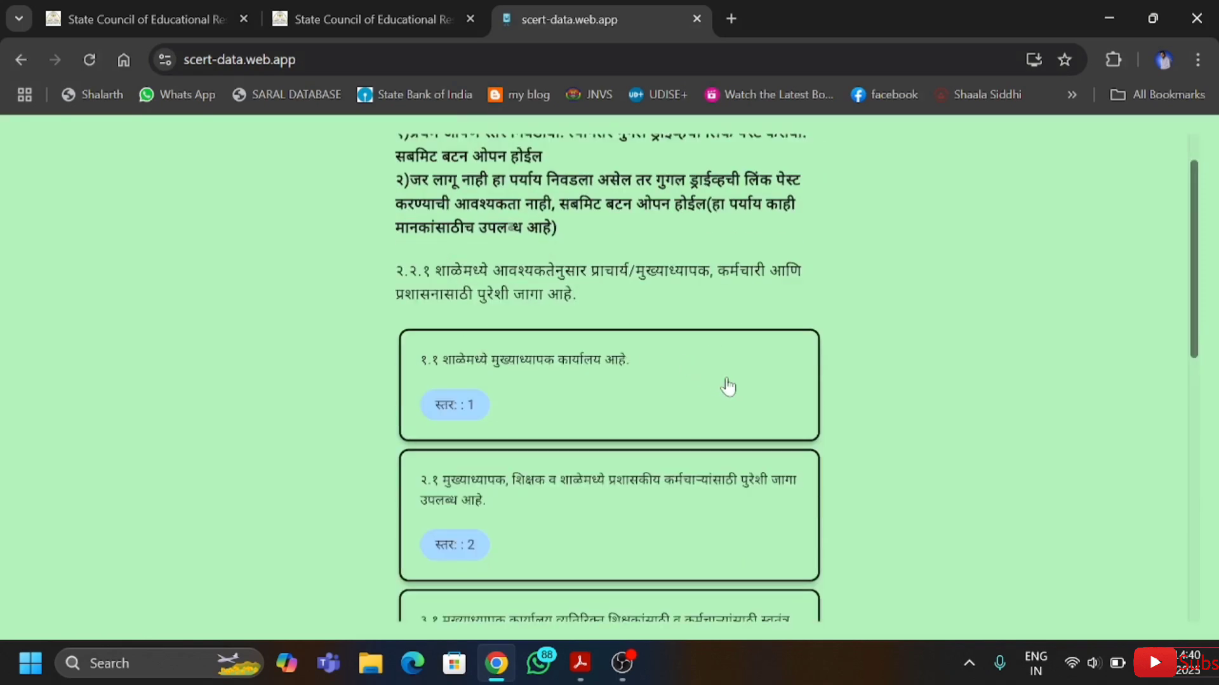
pyautogui.scroll(-2, 754, 398)
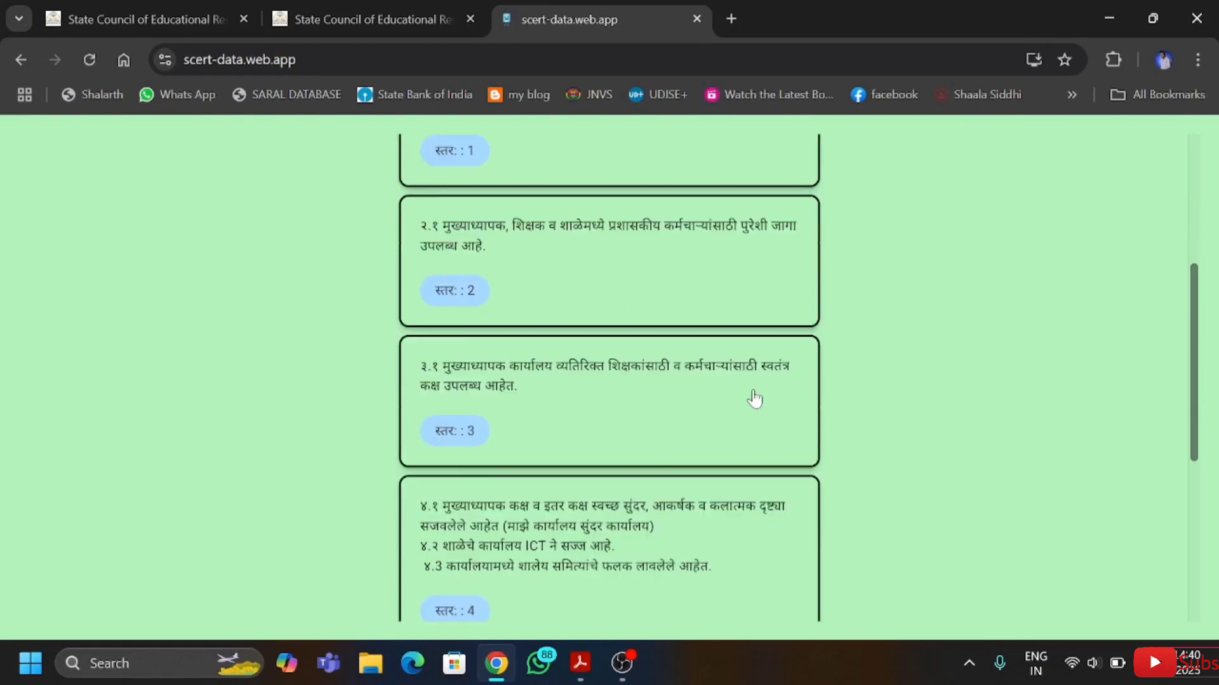
pyautogui.scroll(1, 754, 398)
# Step: Open the PDF मानक क्रमांक 51 from the Downloads folder in Adobe Acrobat and hide the tools pane
pyautogui.click(1108, 18)
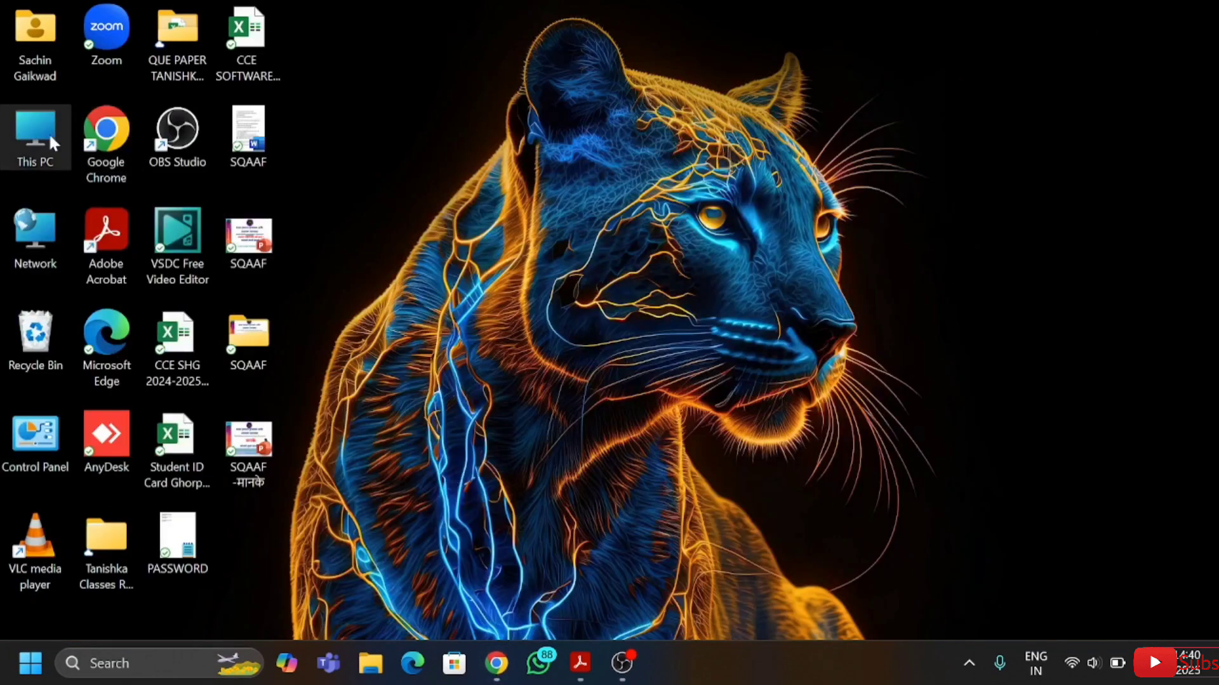
pyautogui.doubleClick(49, 137)
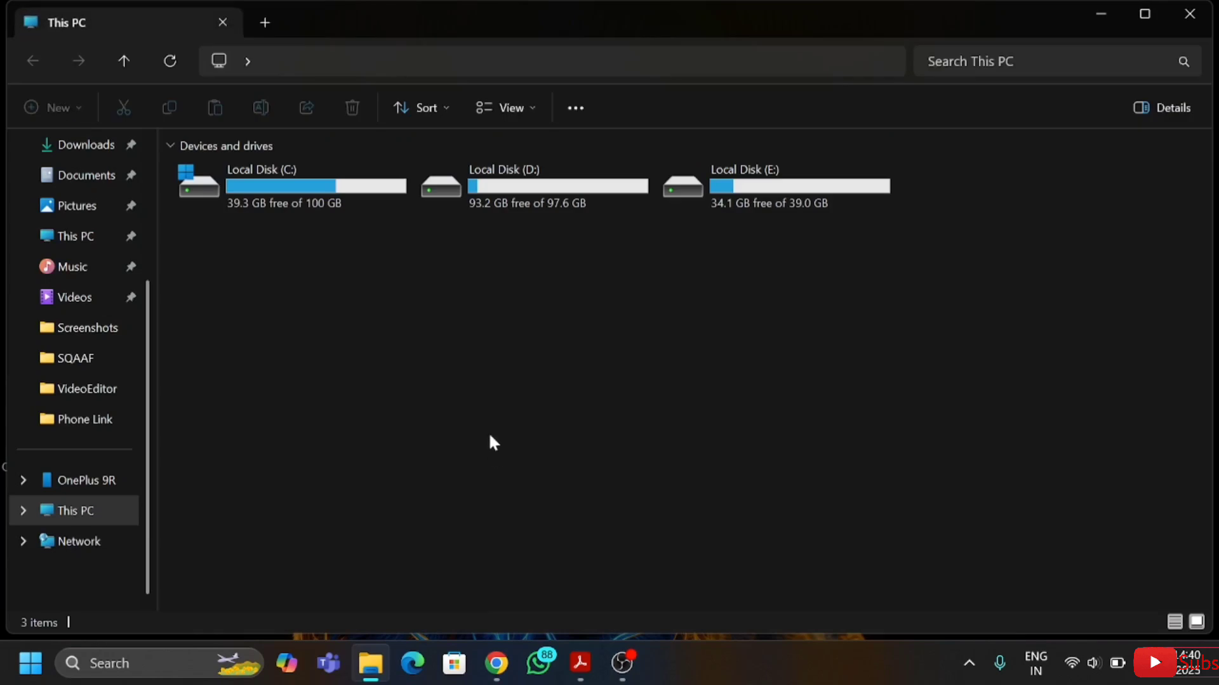
pyautogui.click(82, 147)
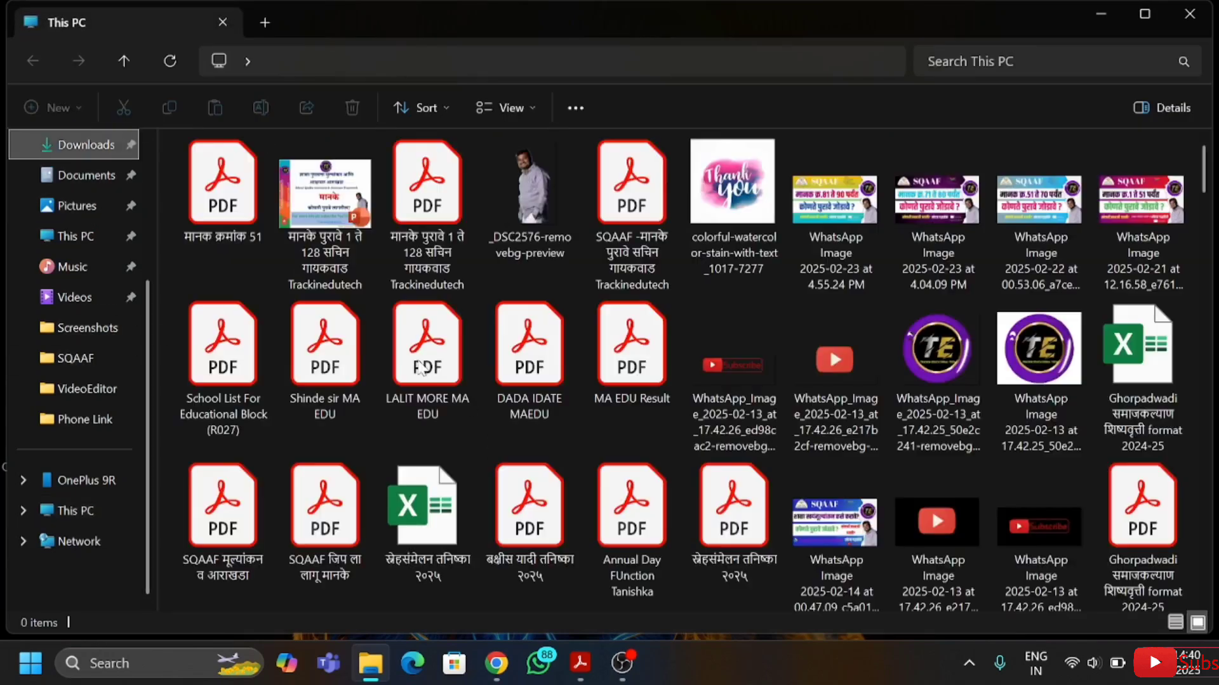
pyautogui.click(241, 229)
pyautogui.doubleClick(696, 535)
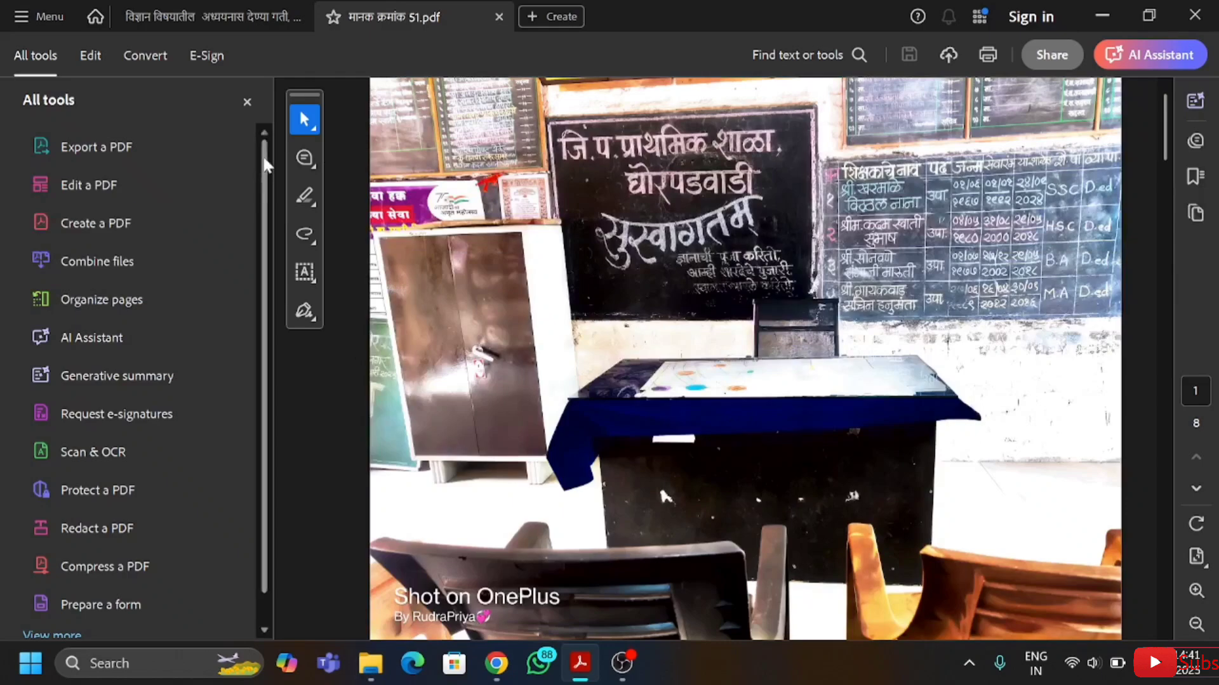
pyautogui.click(248, 103)
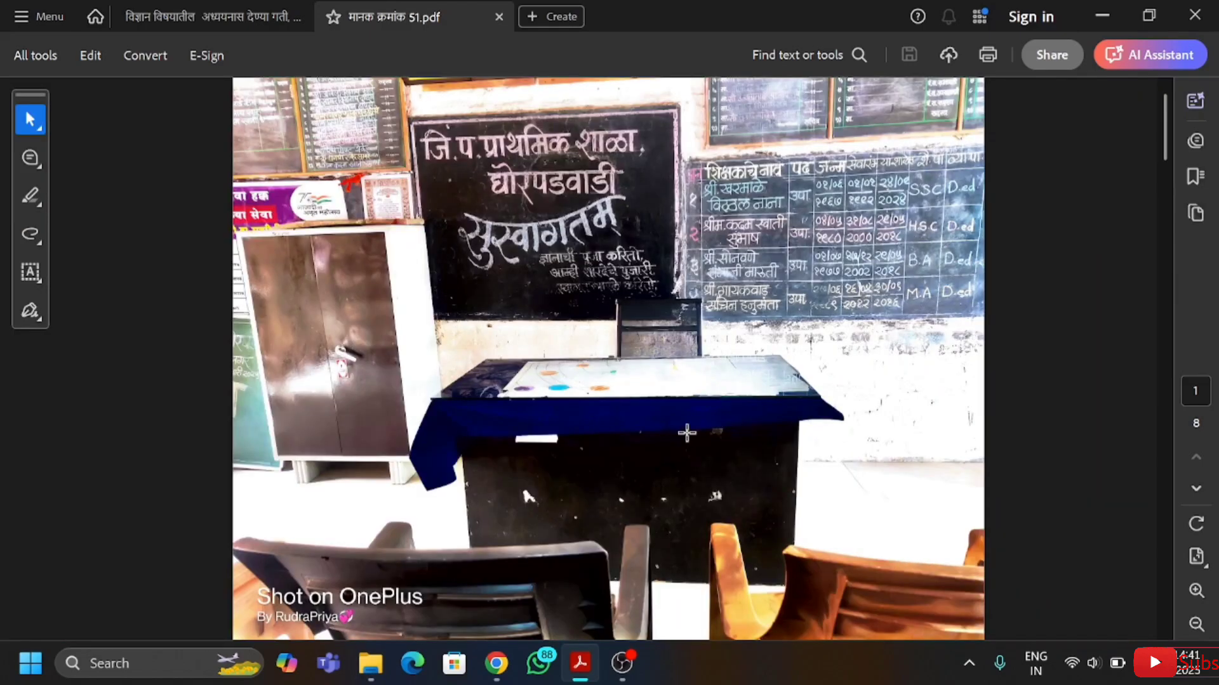
# Step: Look through the evidence photos on all pages of the मानक क्रमांक 51 PDF and return to the first page
pyautogui.scroll(-2, 686, 433)
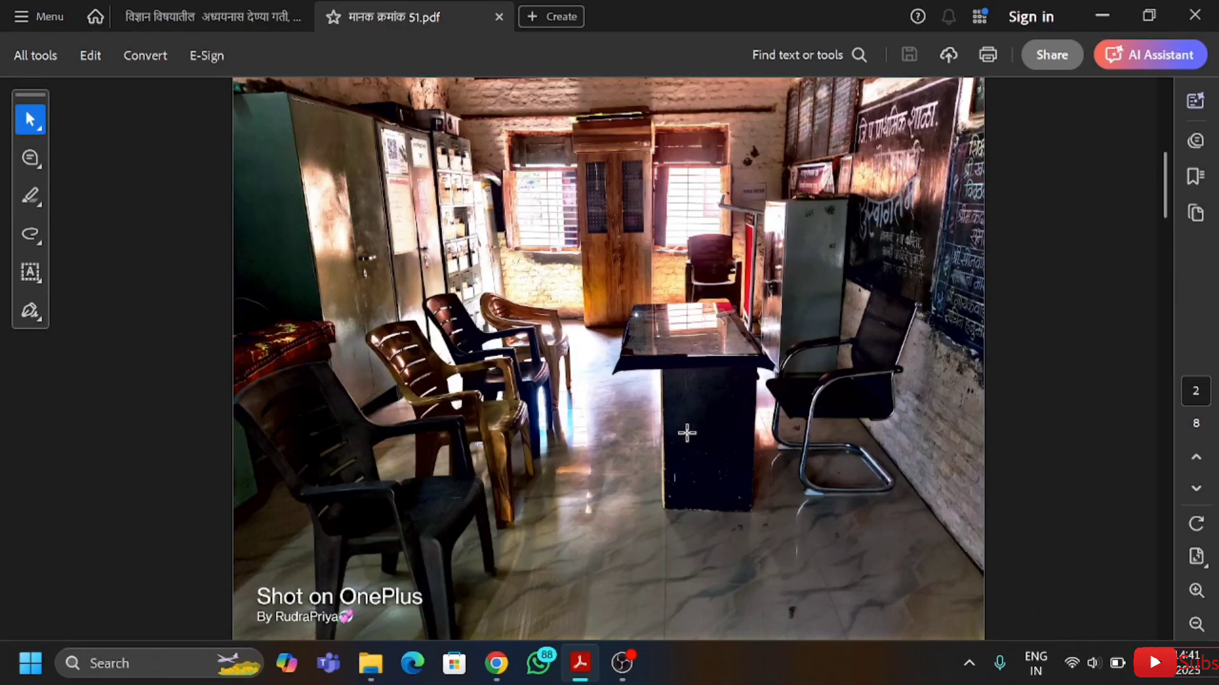
pyautogui.scroll(-1, 687, 433)
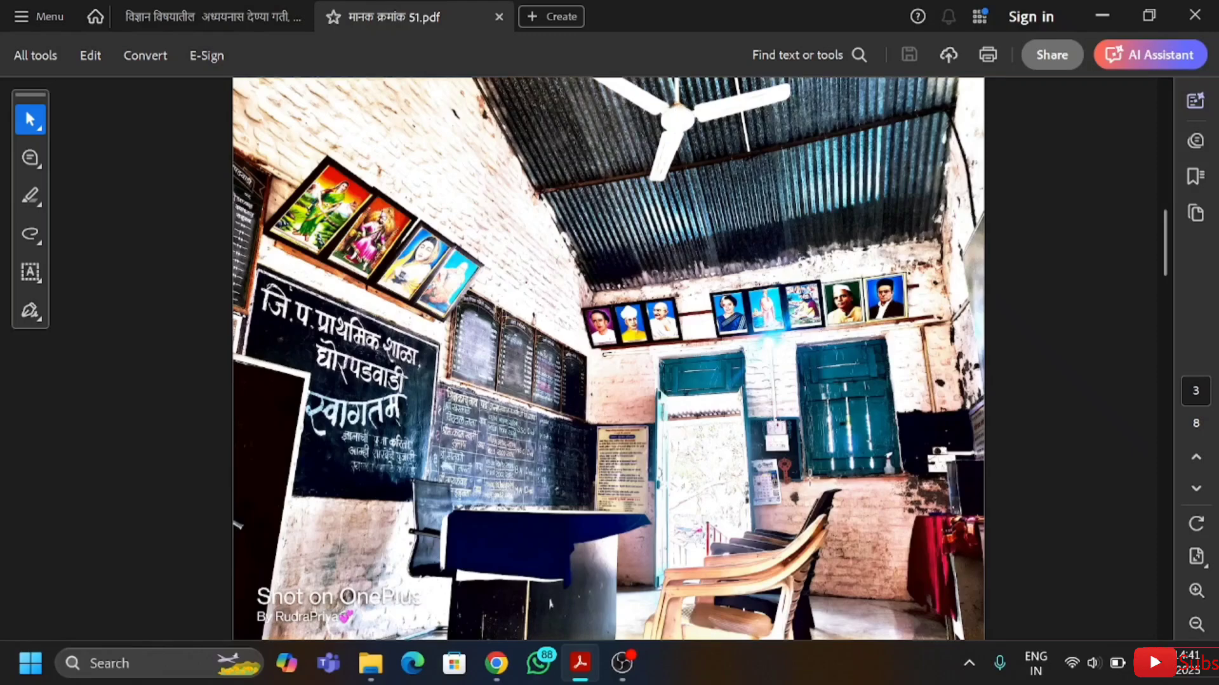
pyautogui.scroll(-1, 710, 572)
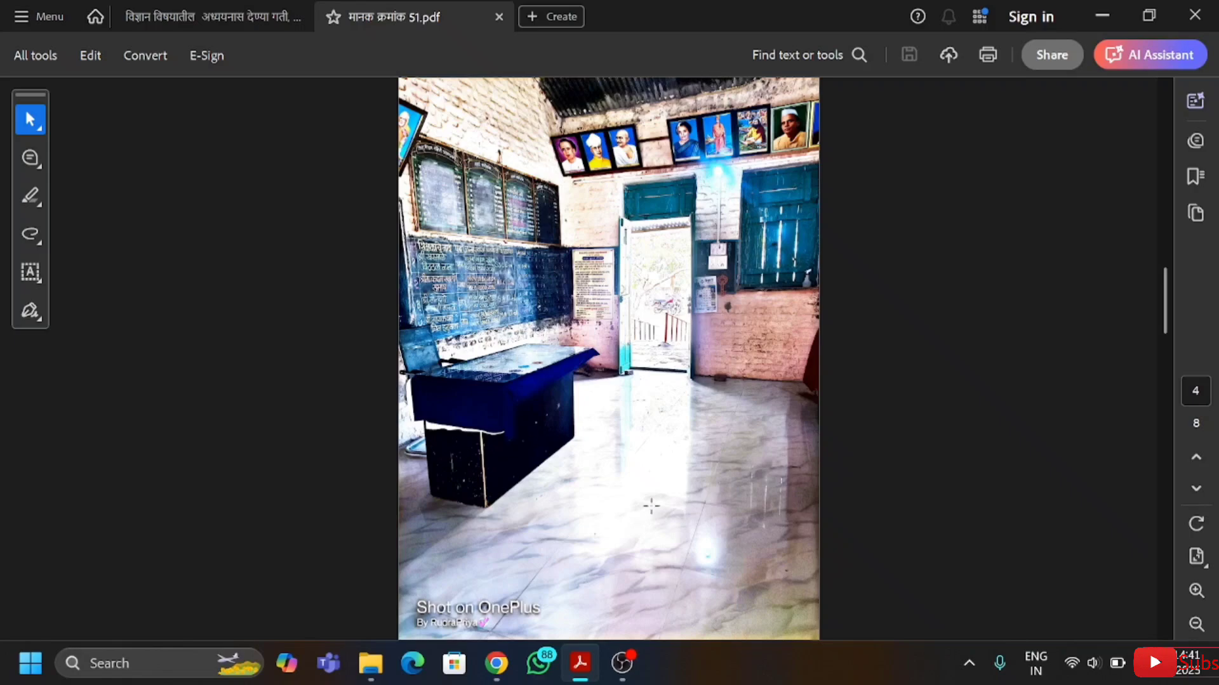
pyautogui.scroll(-2, 655, 497)
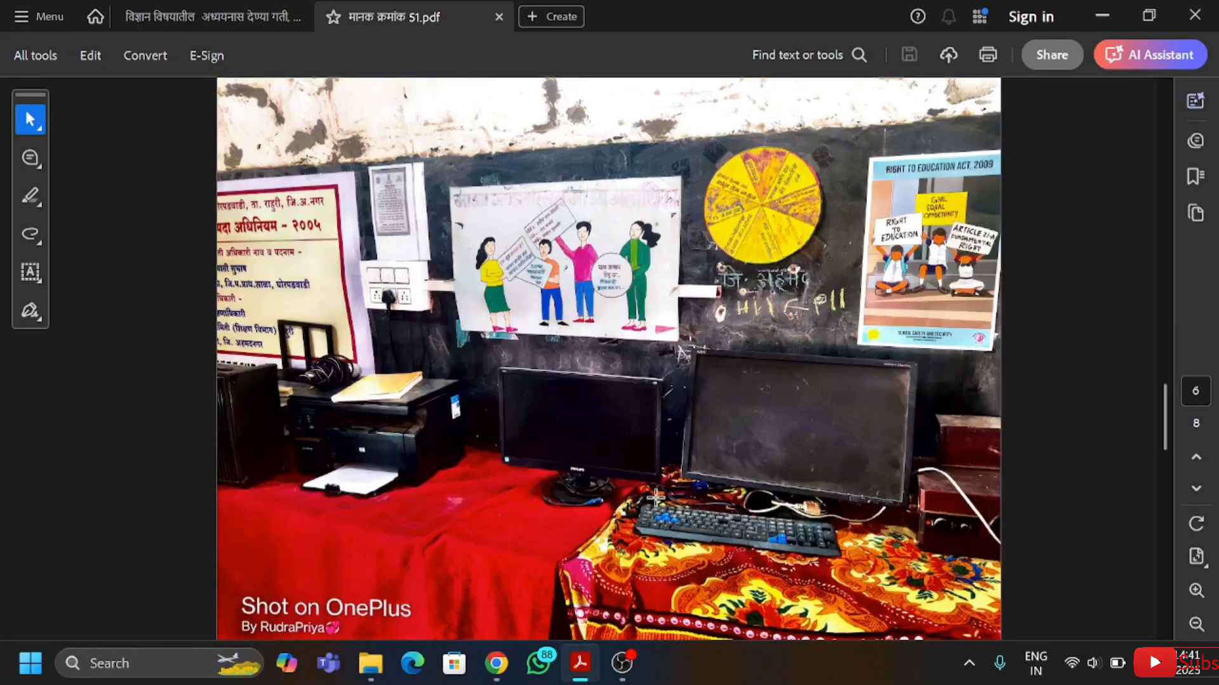
pyautogui.scroll(-1, 549, 512)
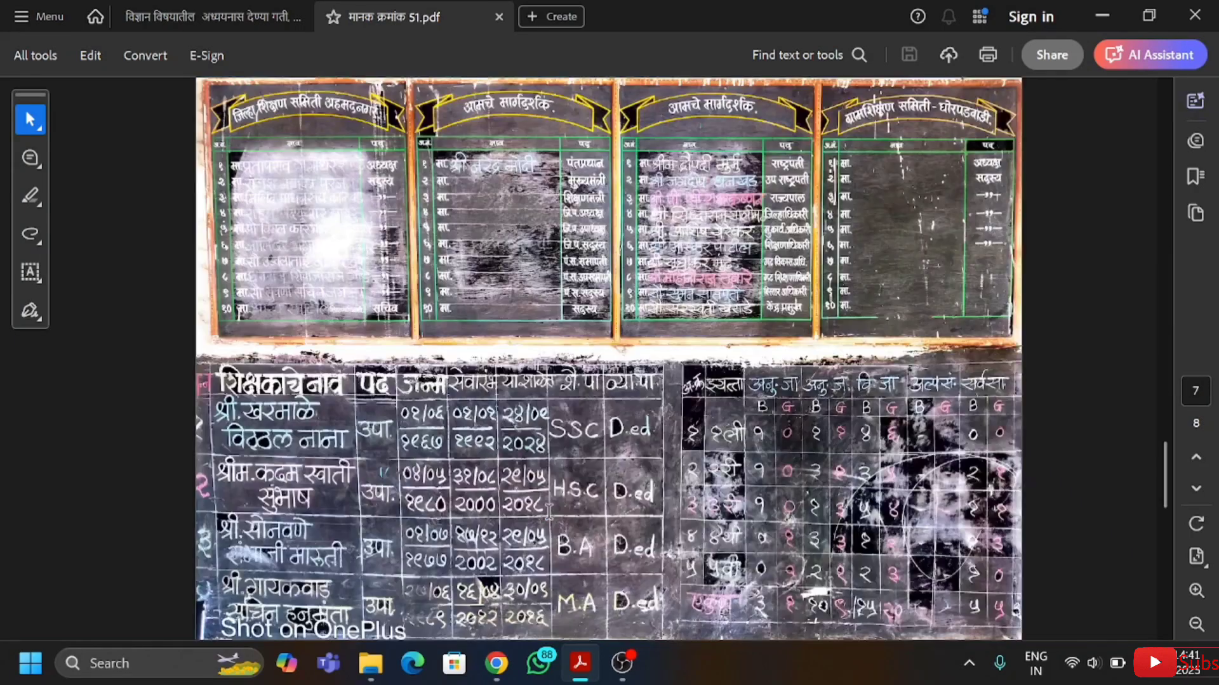
pyautogui.scroll(-1, 609, 359)
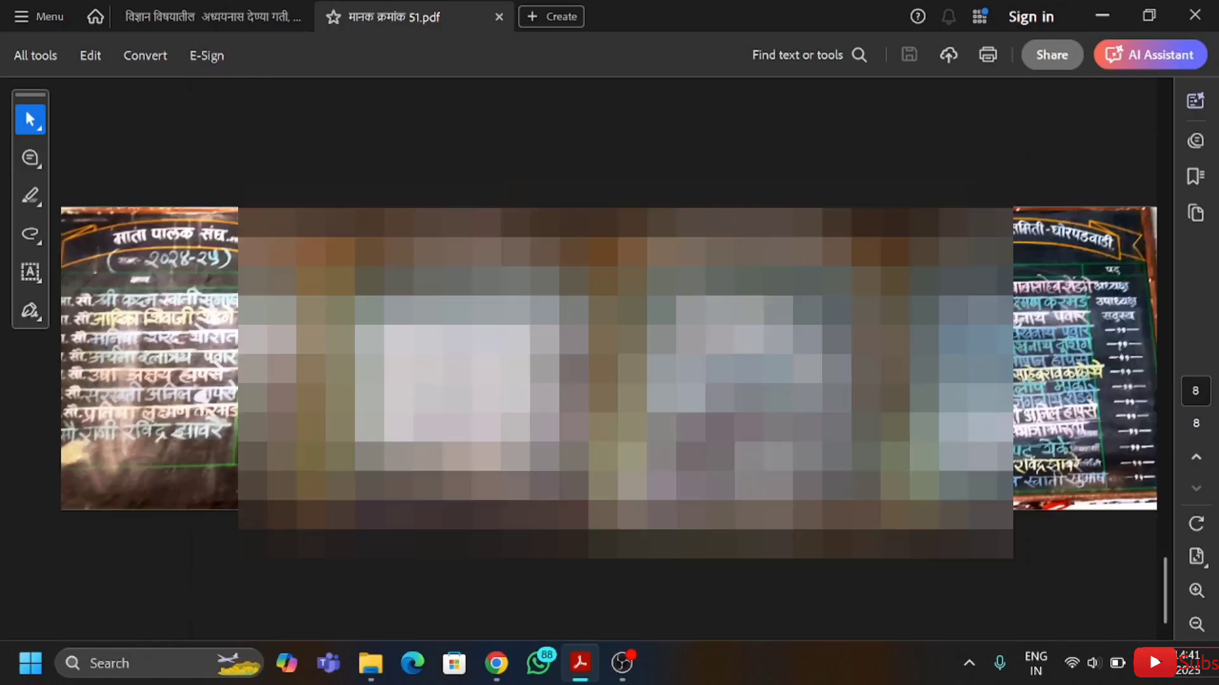
pyautogui.scroll(4, 562, 463)
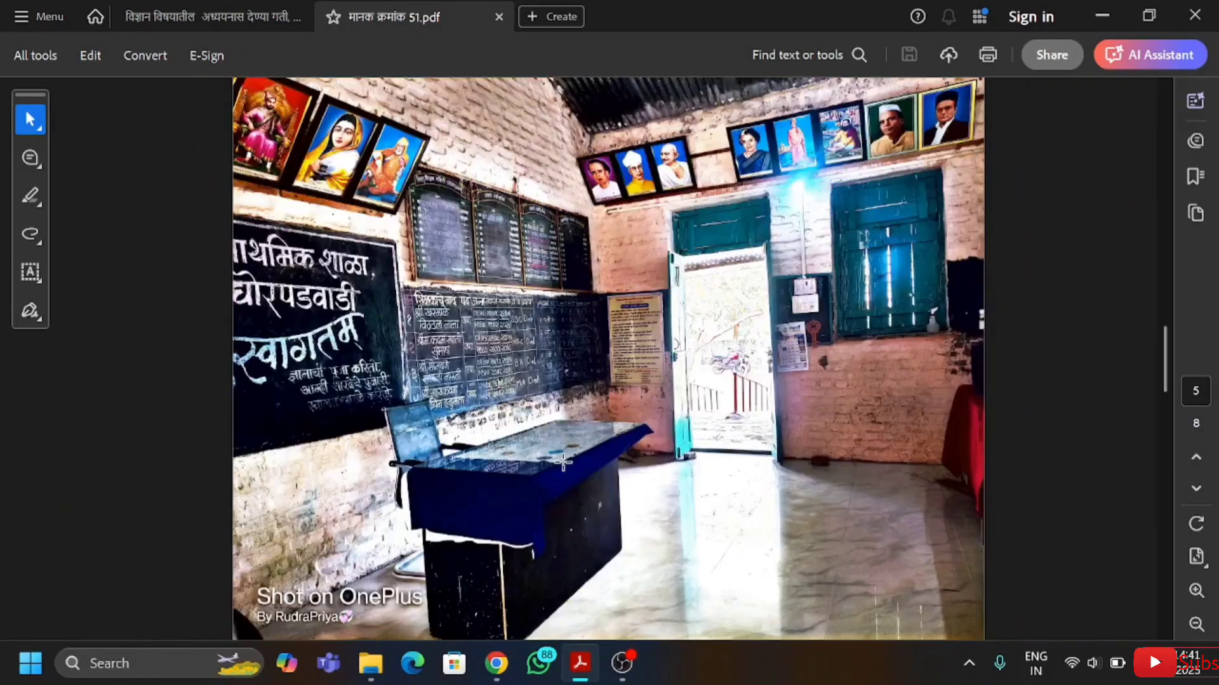
pyautogui.scroll(3, 563, 462)
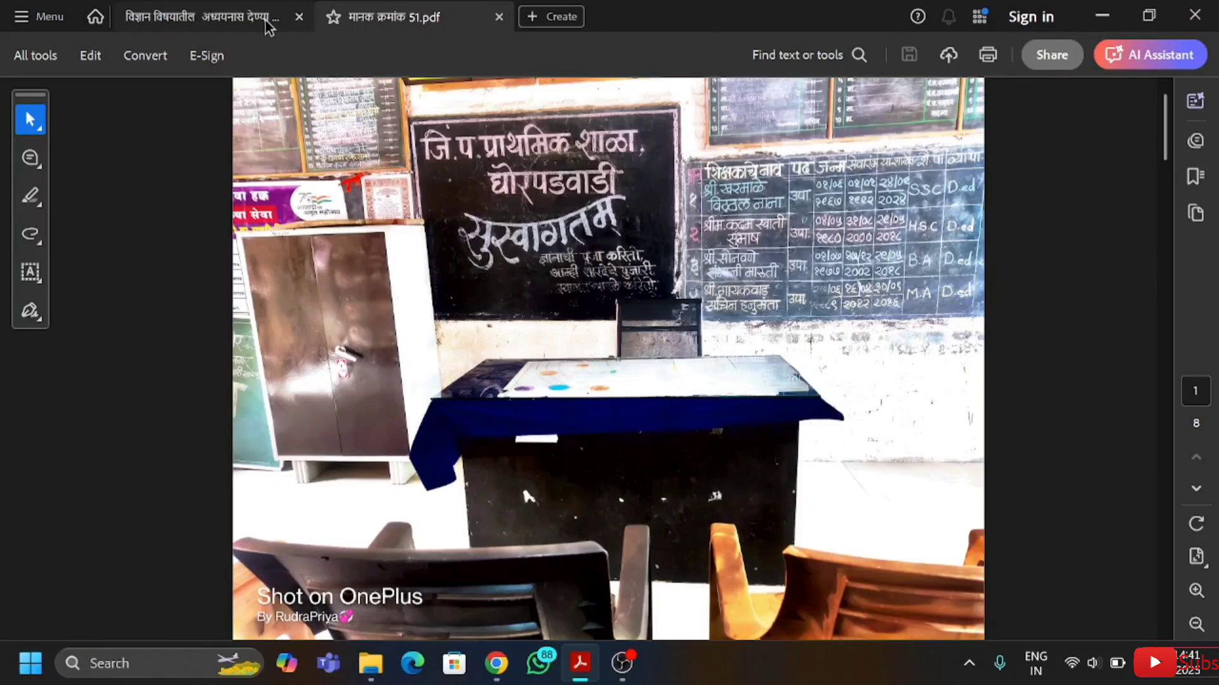
# Step: Return to the standard's form in Chrome and activate the Google Drive link field under पुरावे, with an extra blank tab open
pyautogui.click(1102, 16)
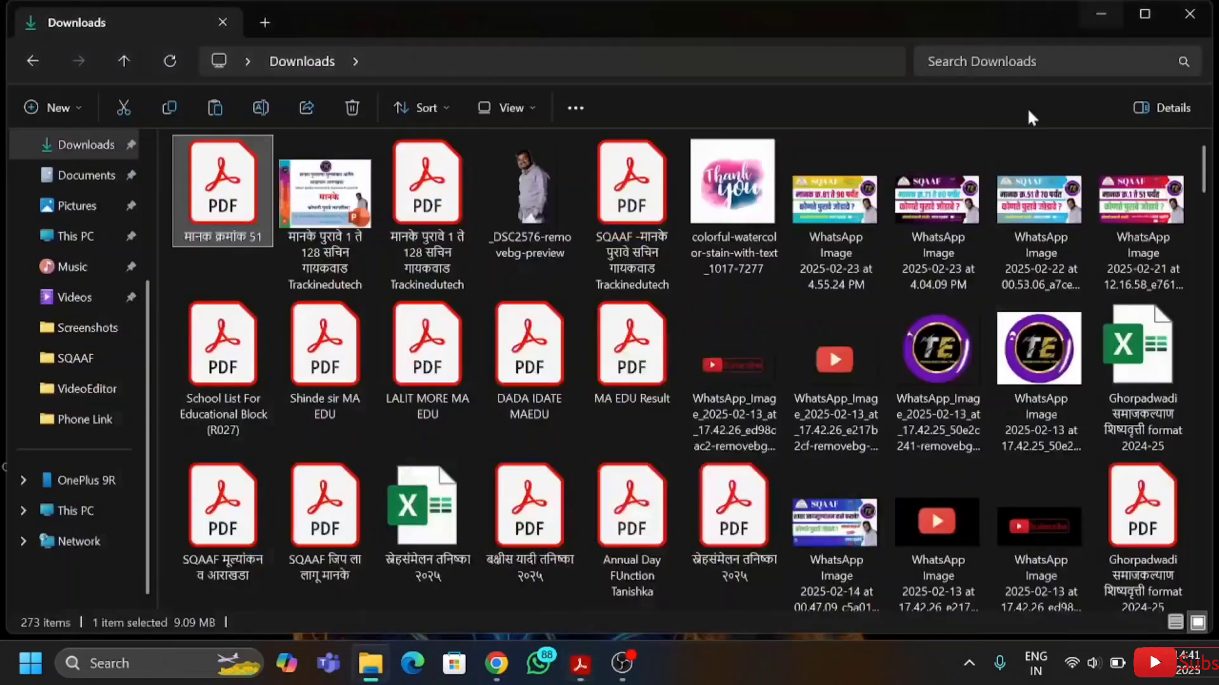
pyautogui.click(1107, 13)
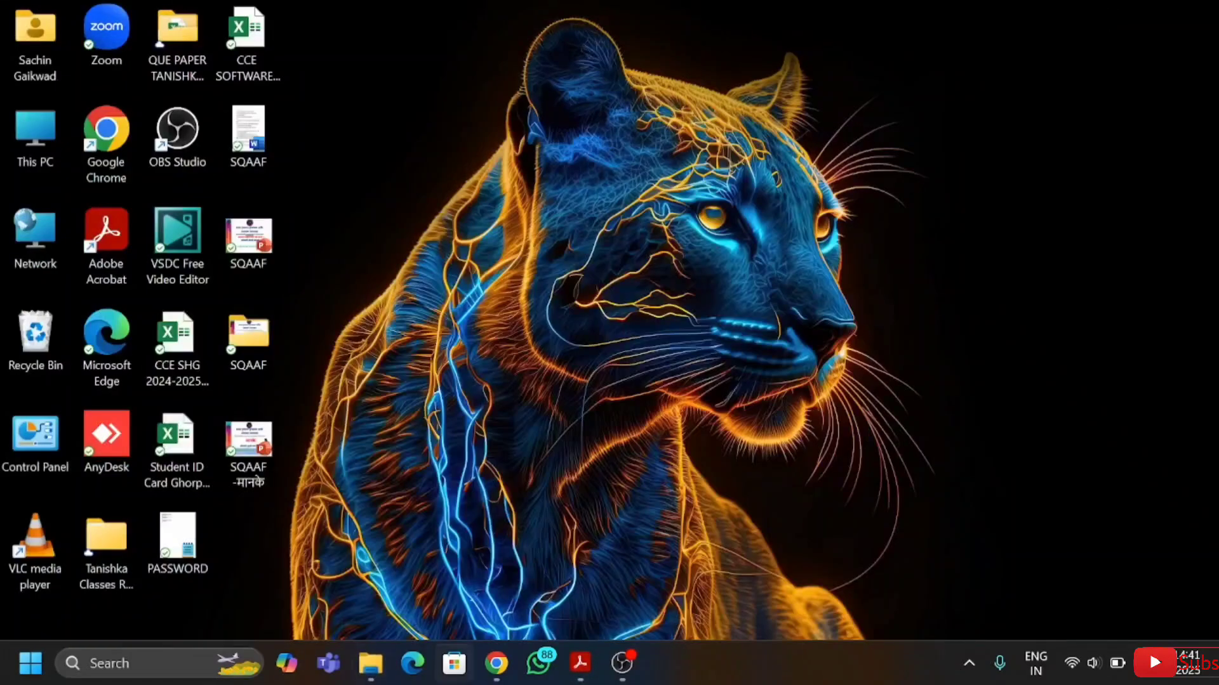
pyautogui.click(497, 663)
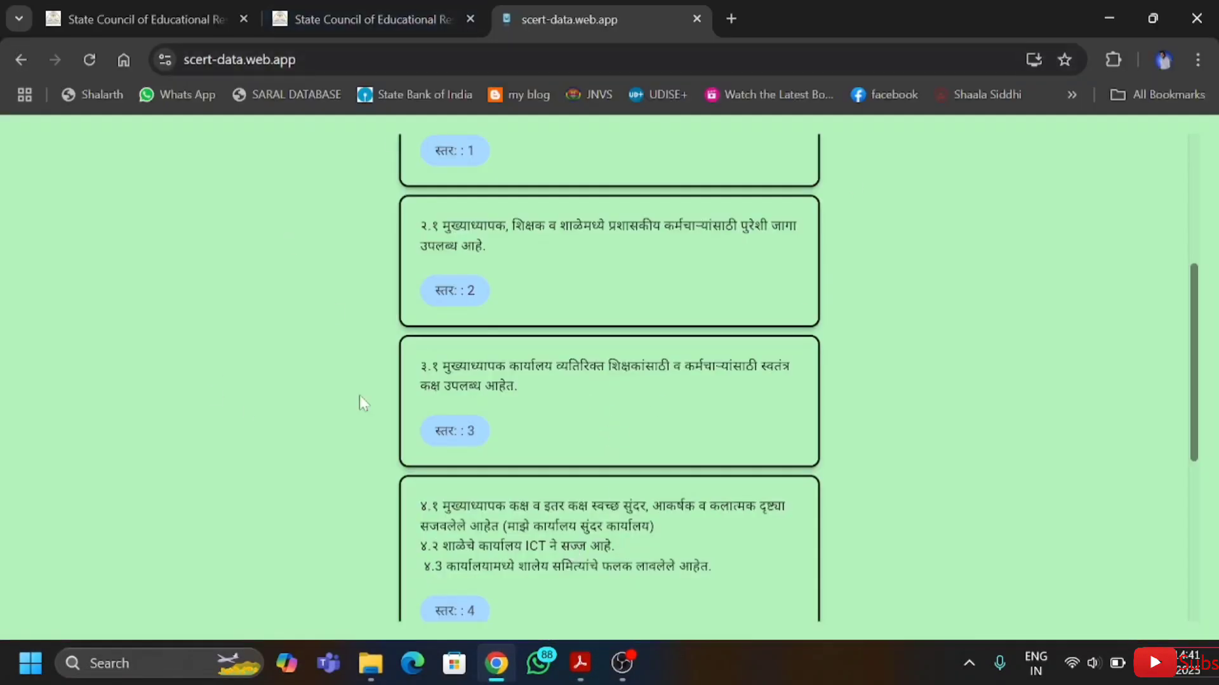
pyautogui.click(733, 19)
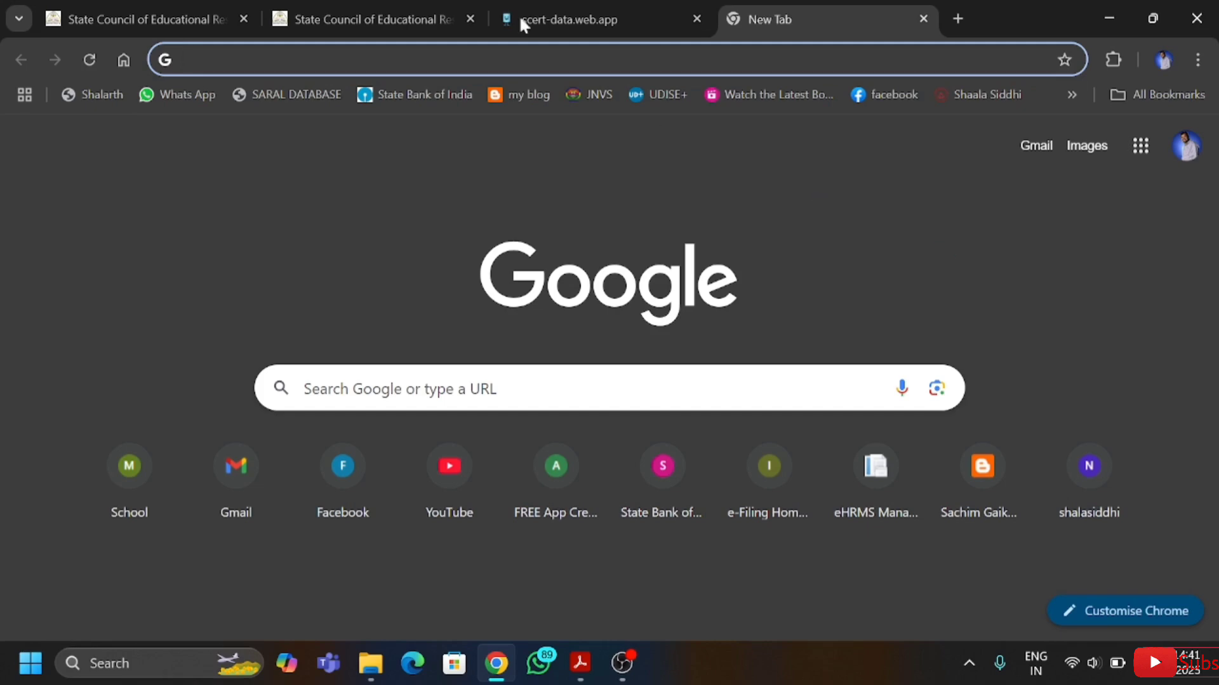
pyautogui.click(542, 18)
pyautogui.scroll(-6, 647, 397)
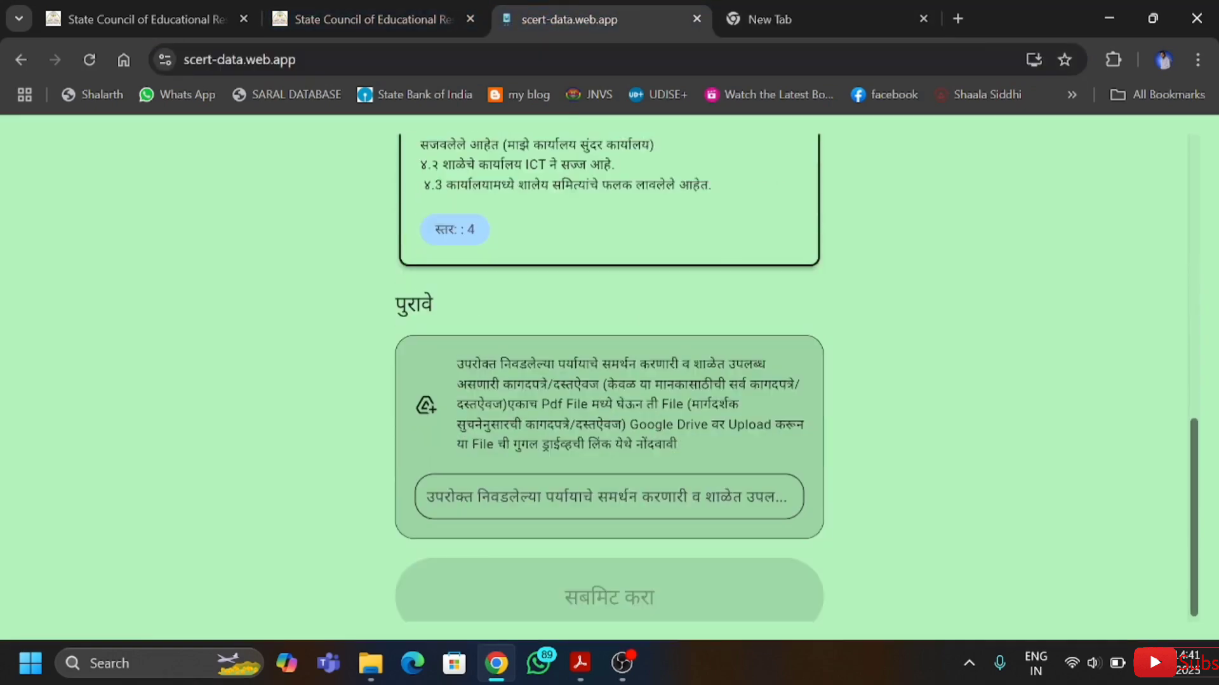
pyautogui.click(608, 497)
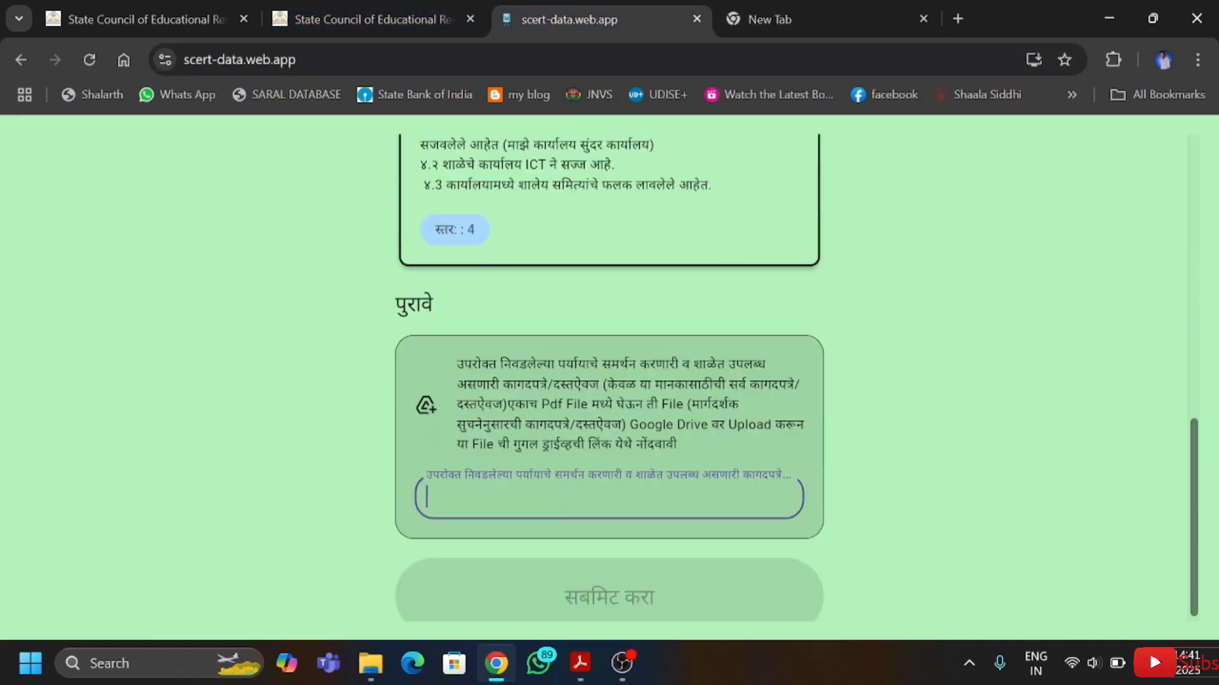
# Step: Switch to the school's Google account in the blank browser tab and open its Google Drive
pyautogui.click(786, 20)
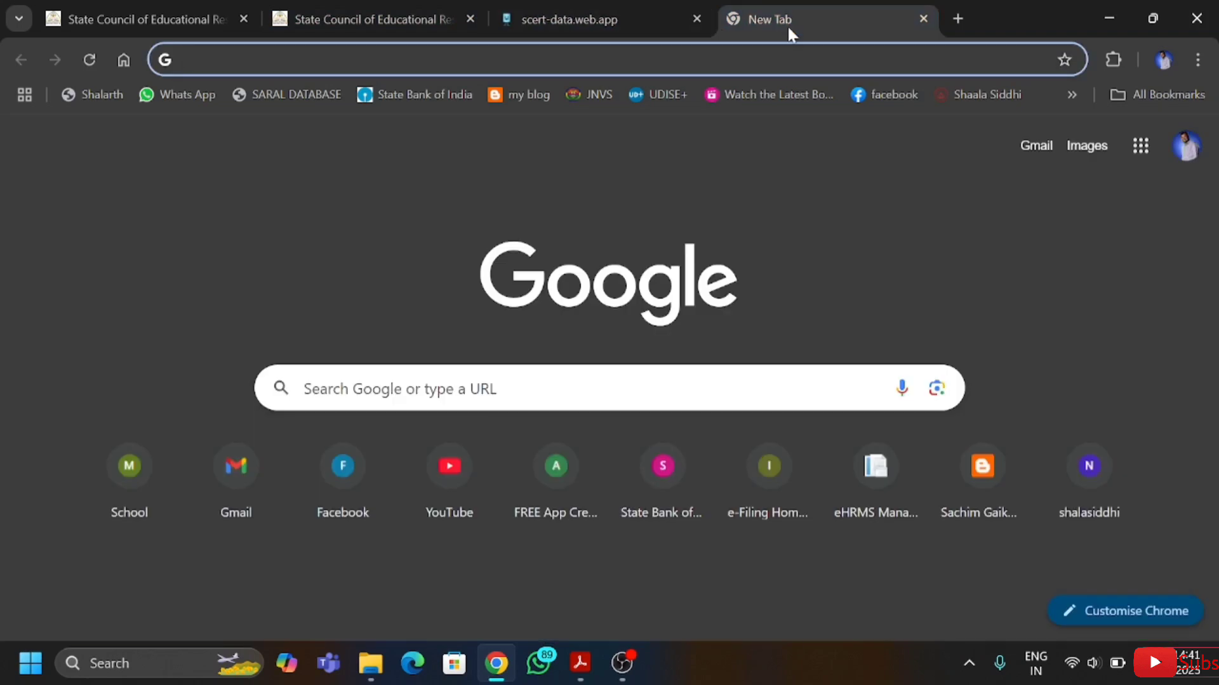
pyautogui.click(1142, 158)
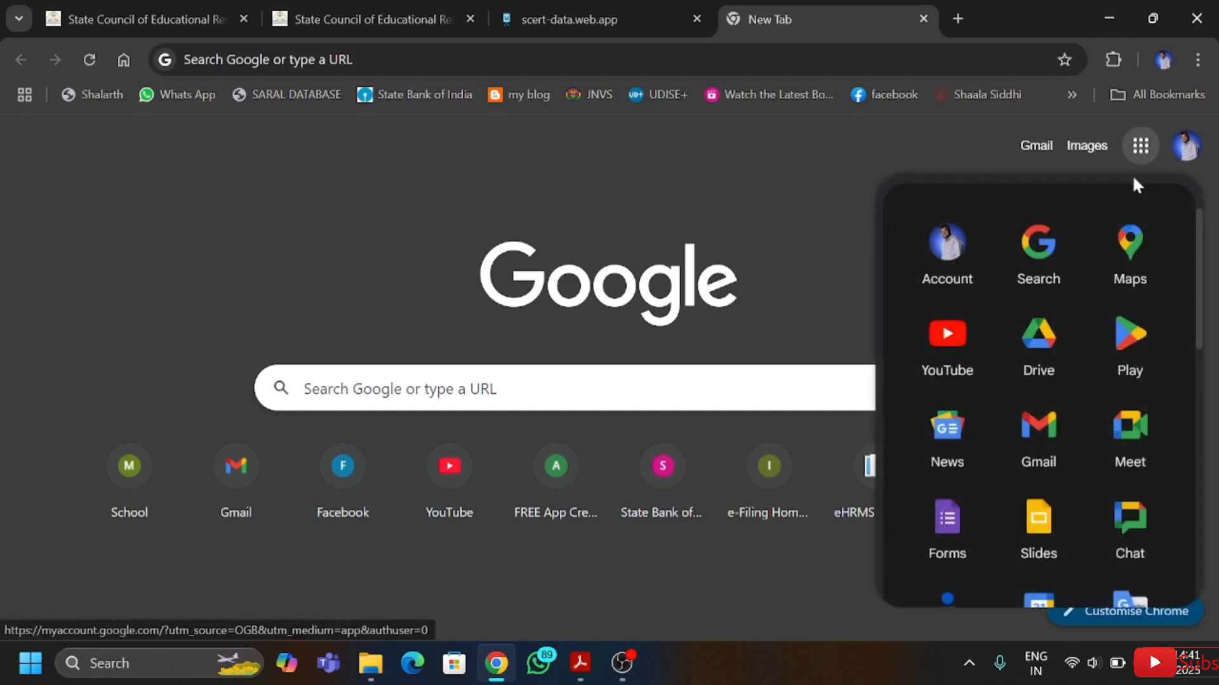
pyautogui.click(1186, 147)
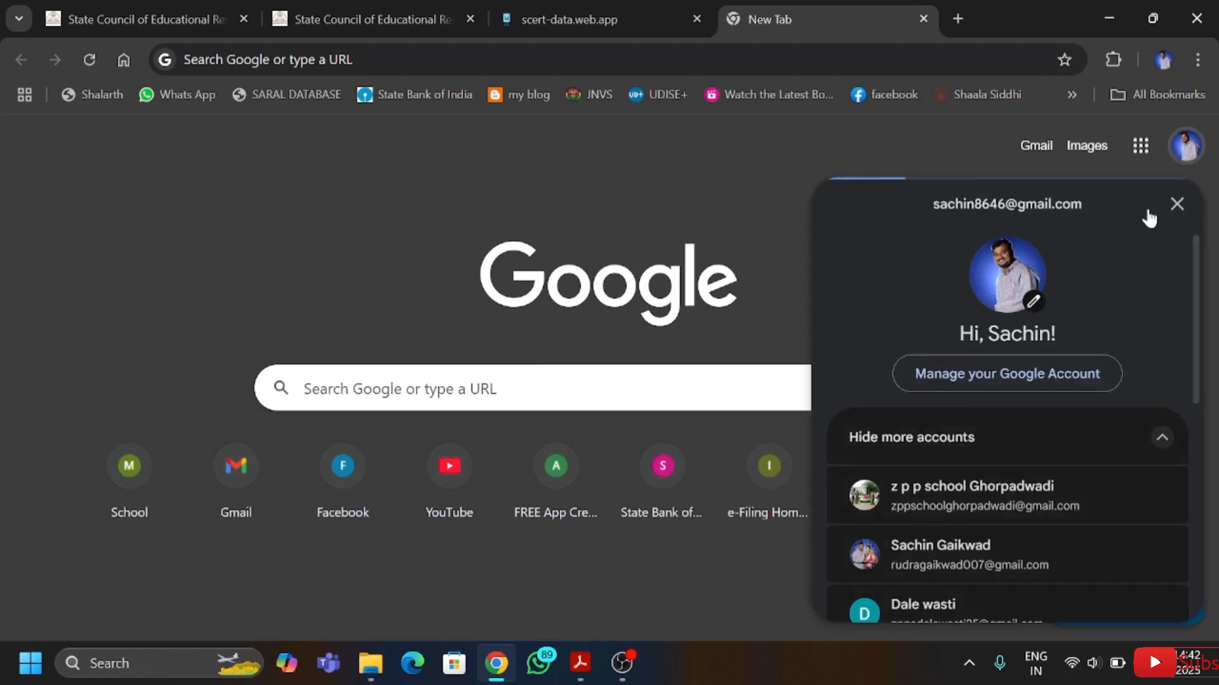
pyautogui.click(1069, 515)
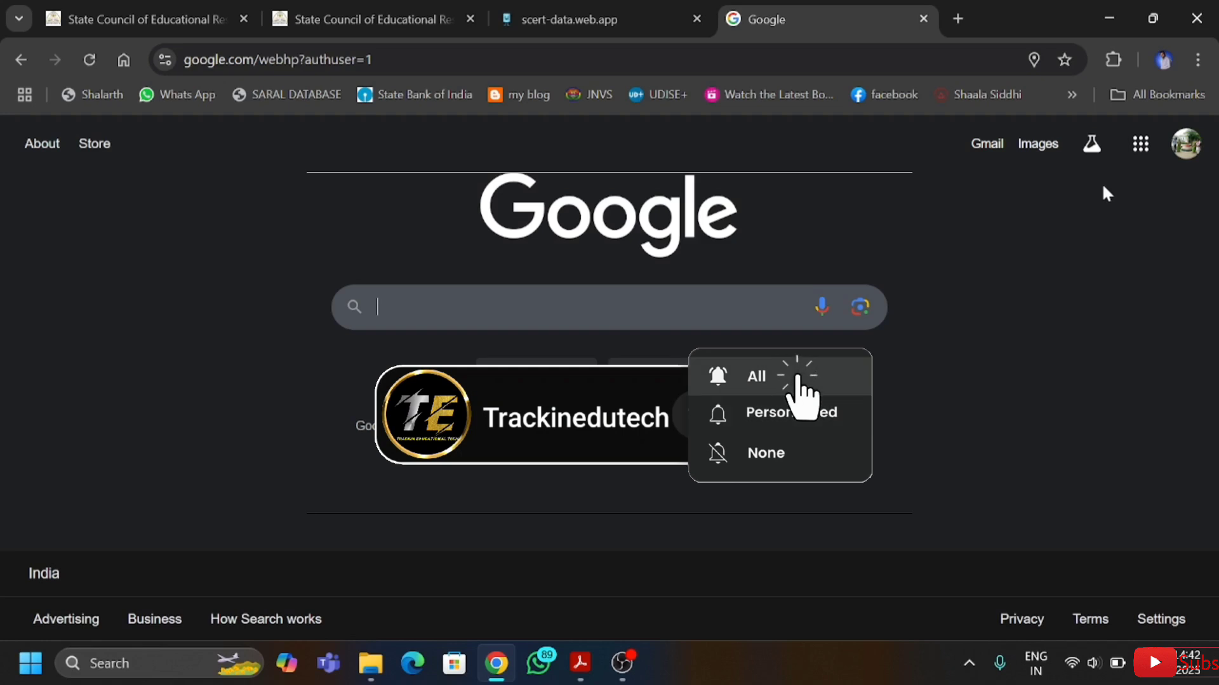
pyautogui.click(1139, 146)
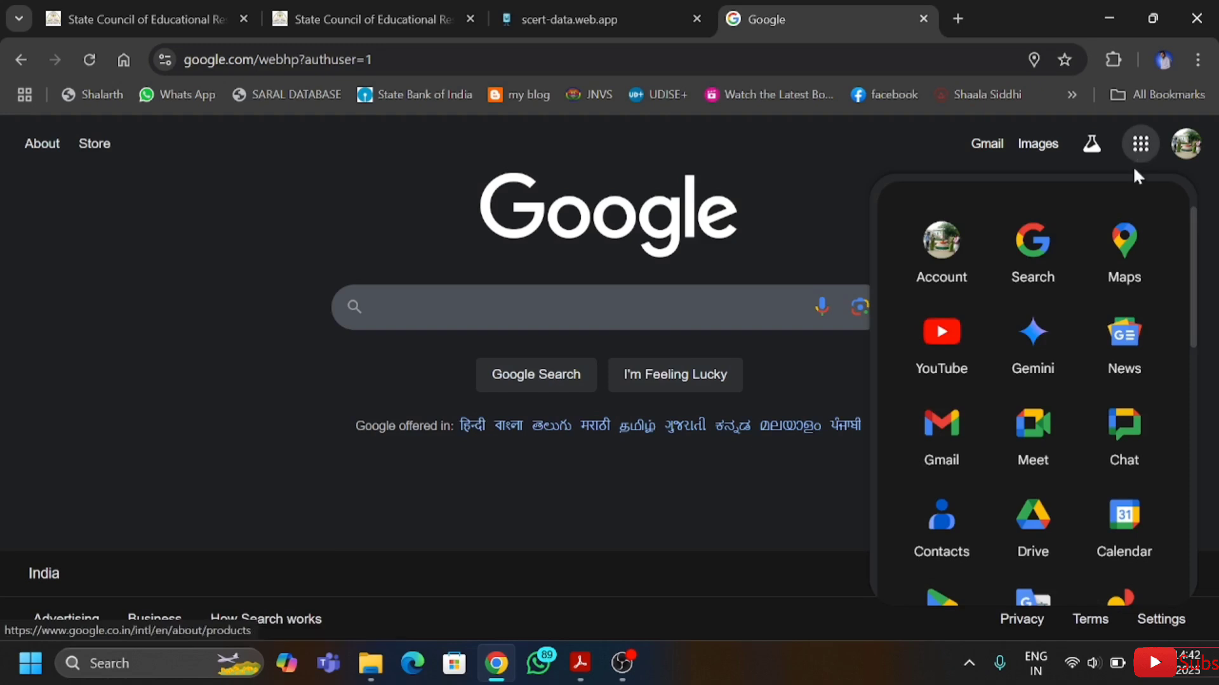
pyautogui.click(1045, 544)
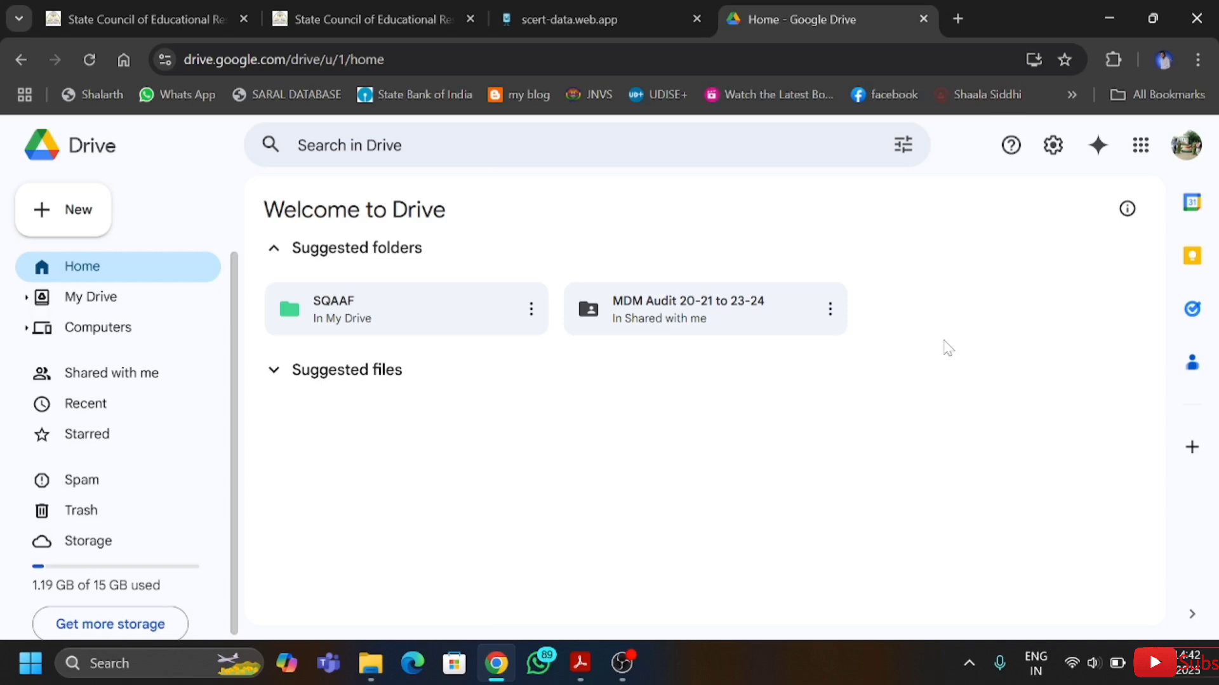
# Step: Create a new folder named SQAAF 1 in My Drive
pyautogui.click(74, 213)
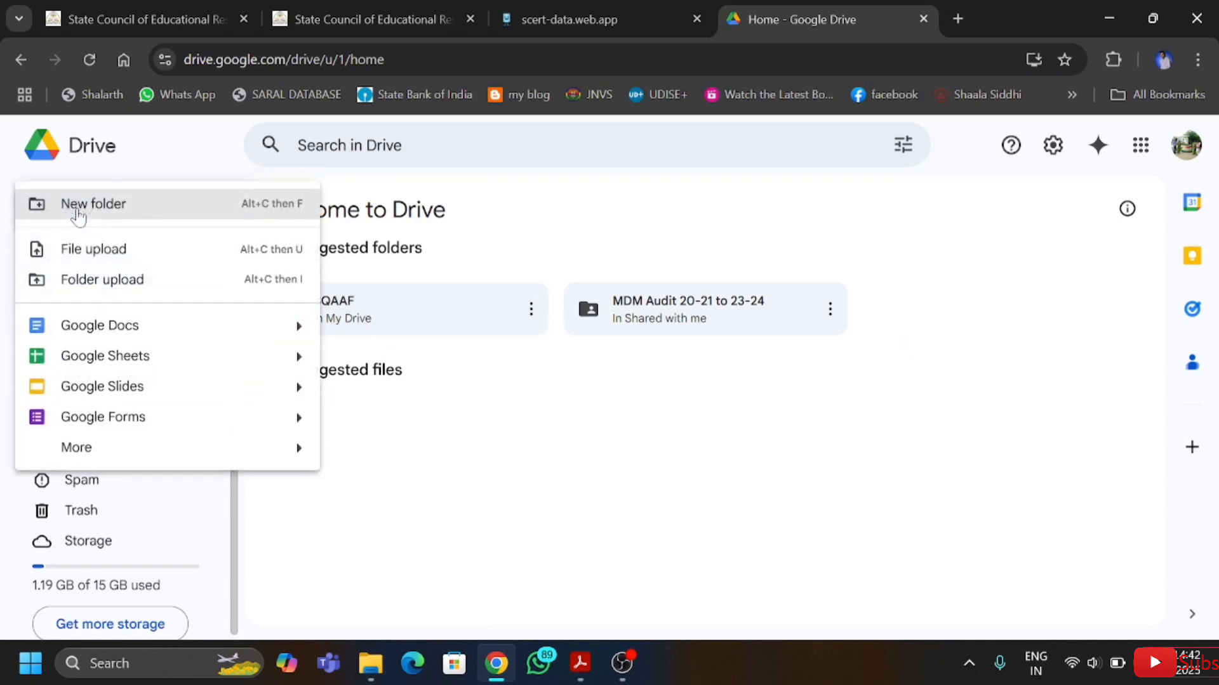
pyautogui.click(77, 215)
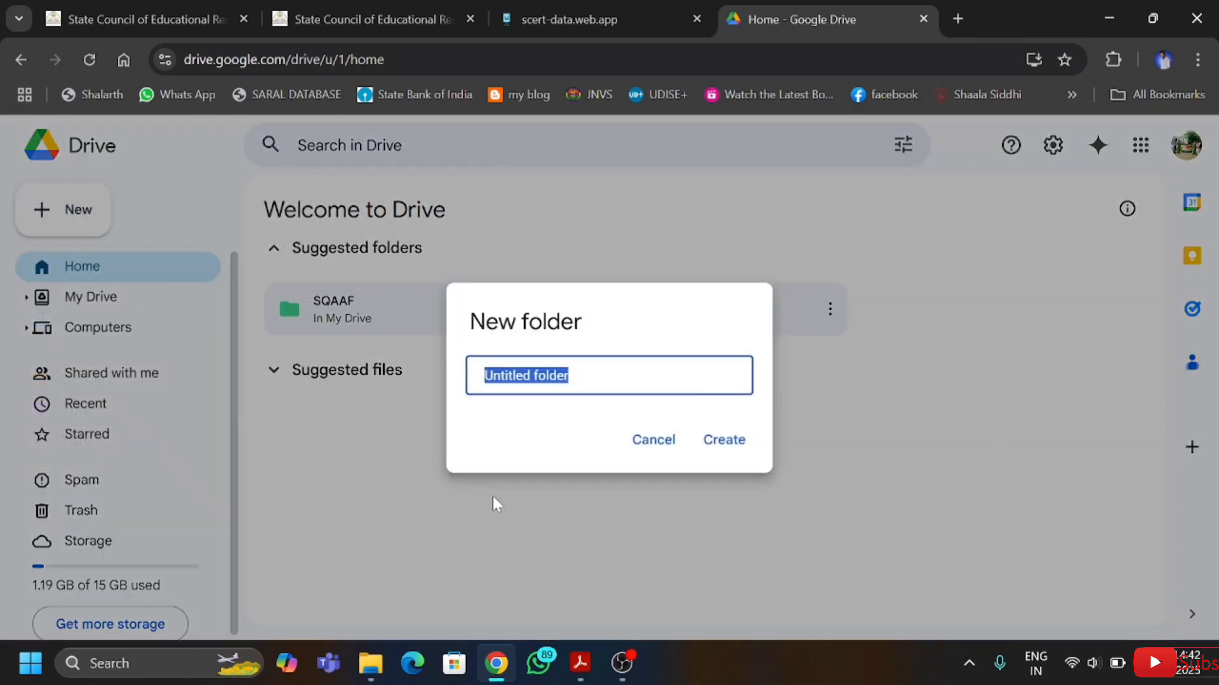
pyautogui.write('sq')
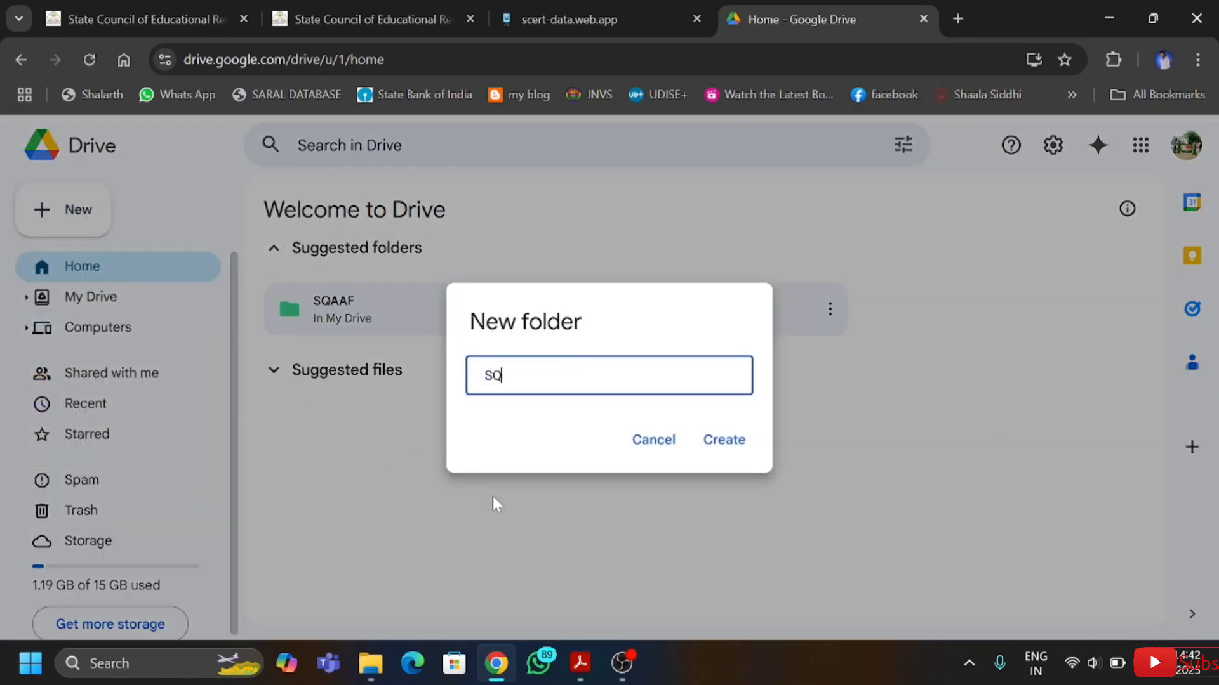
pyautogui.press('BackSpace')
pyautogui.press('BackSpace')
pyautogui.write('SQAAF 1')
pyautogui.click(730, 446)
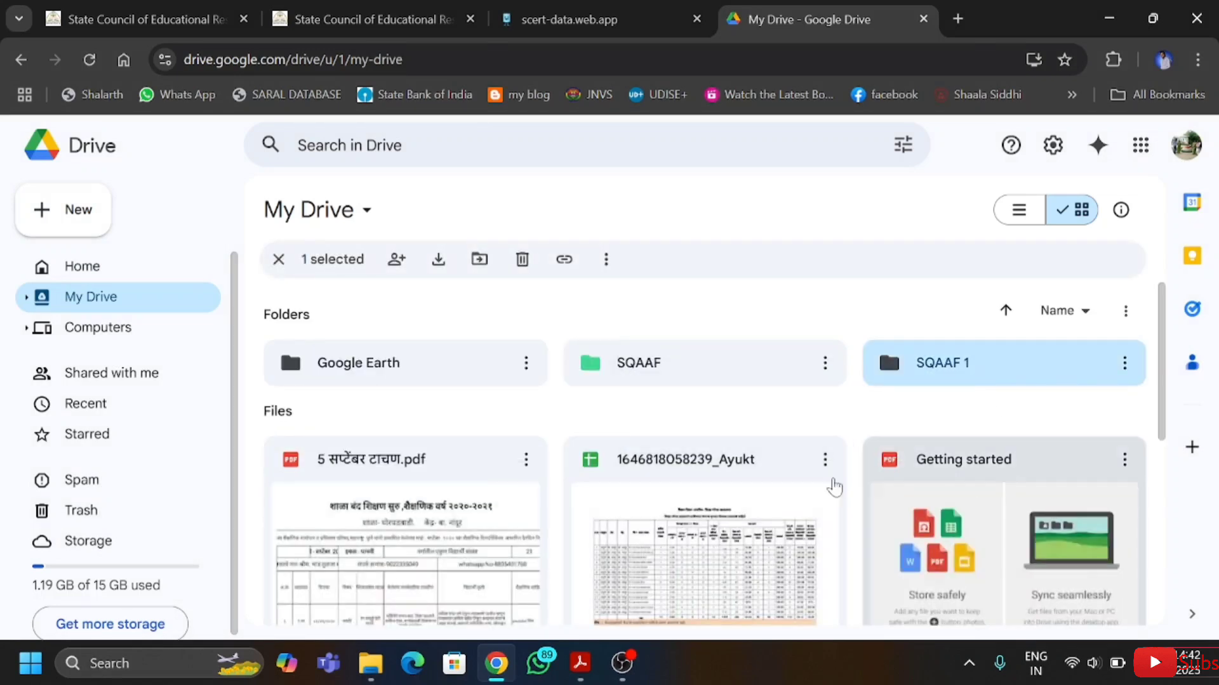
# Step: Open the SQAAF 1 folder and create a subfolder named मानक १ using Marathi input
pyautogui.doubleClick(1071, 366)
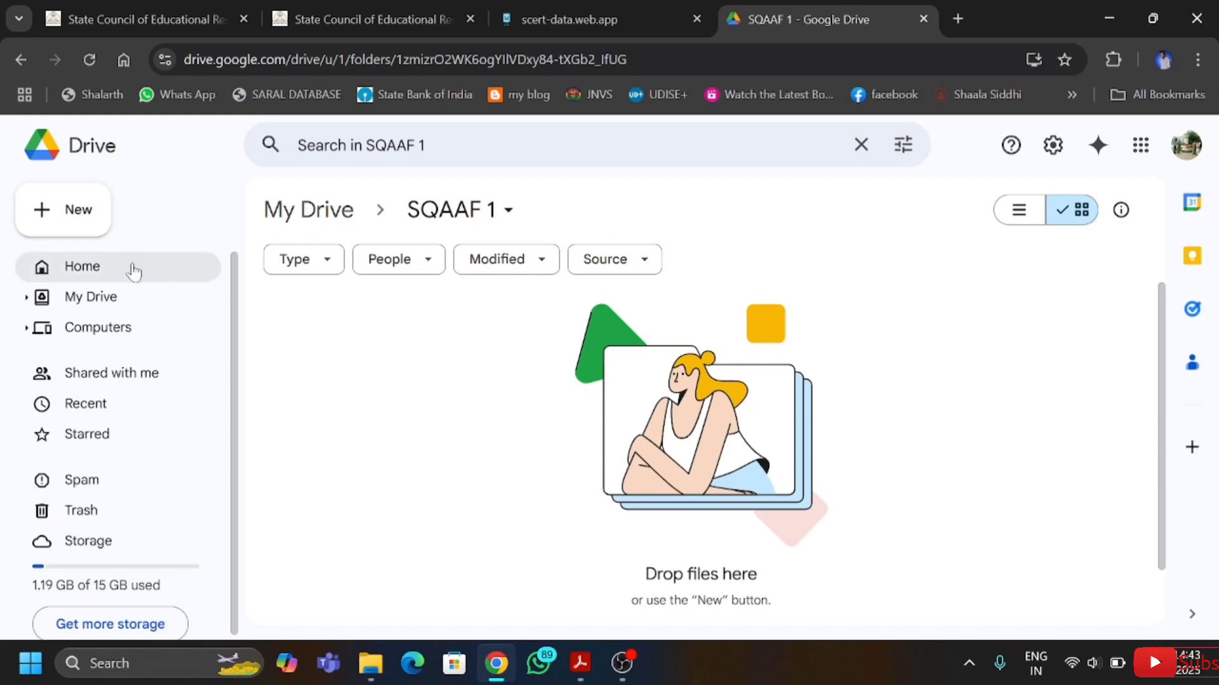
pyautogui.click(76, 222)
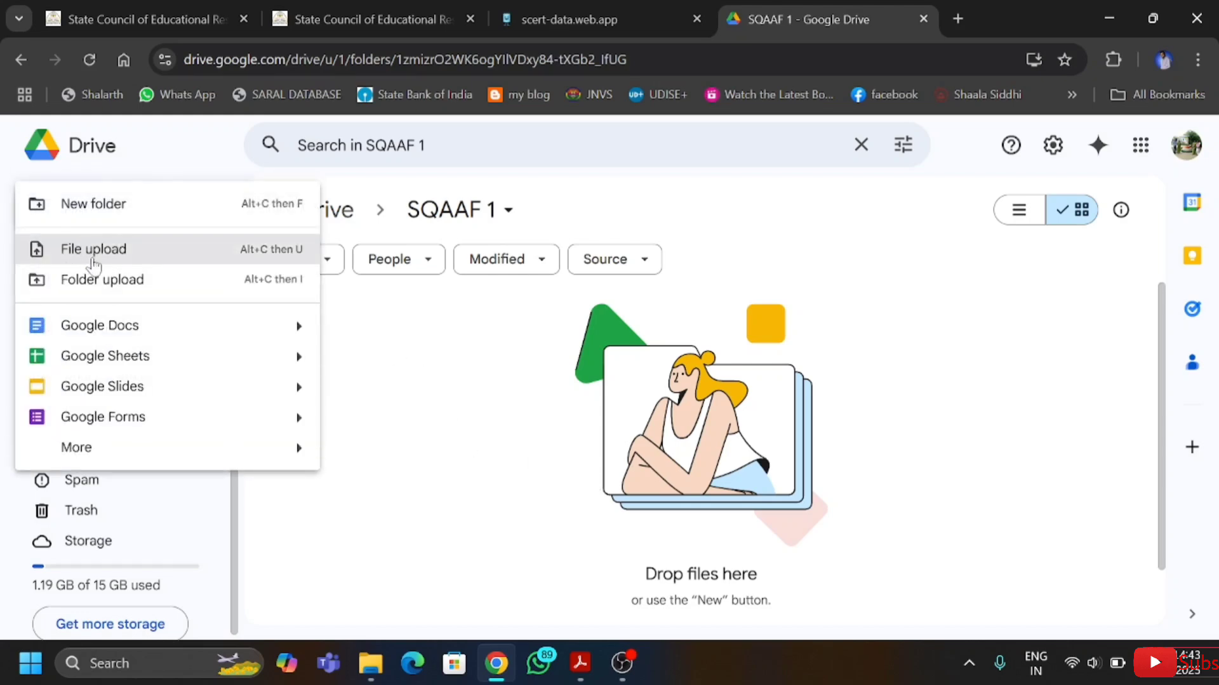
pyautogui.click(100, 209)
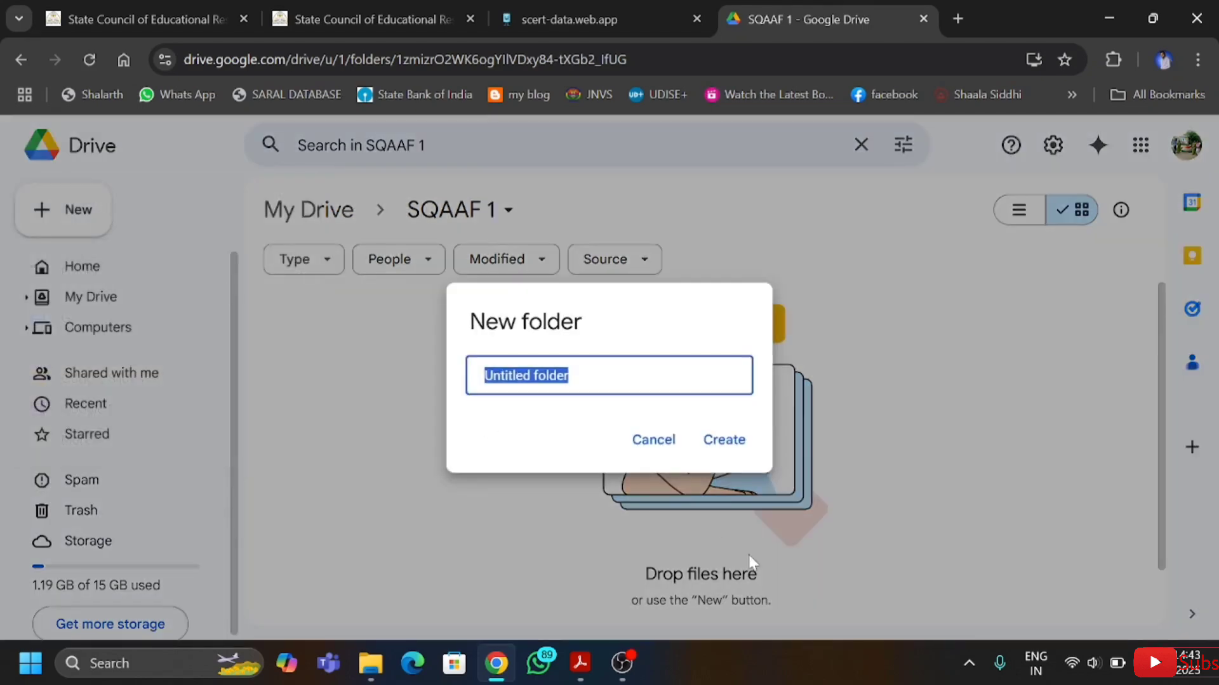
pyautogui.press('super+space')
pyautogui.press('super+space')
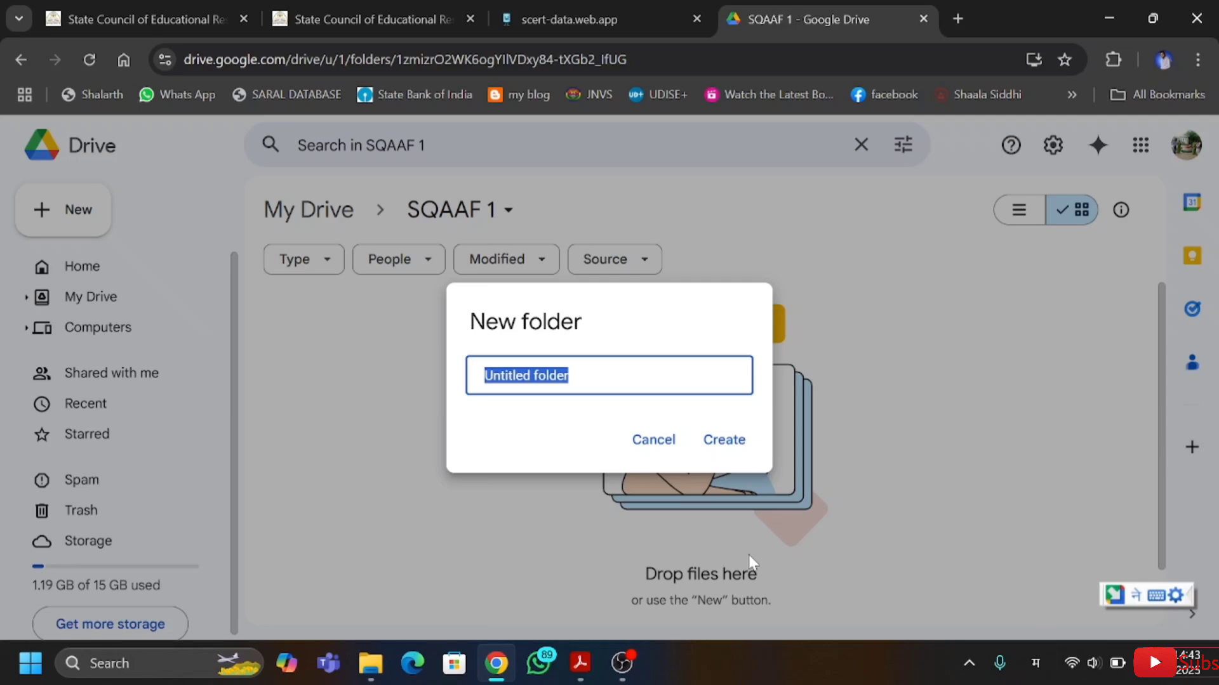
pyautogui.write('manak ')
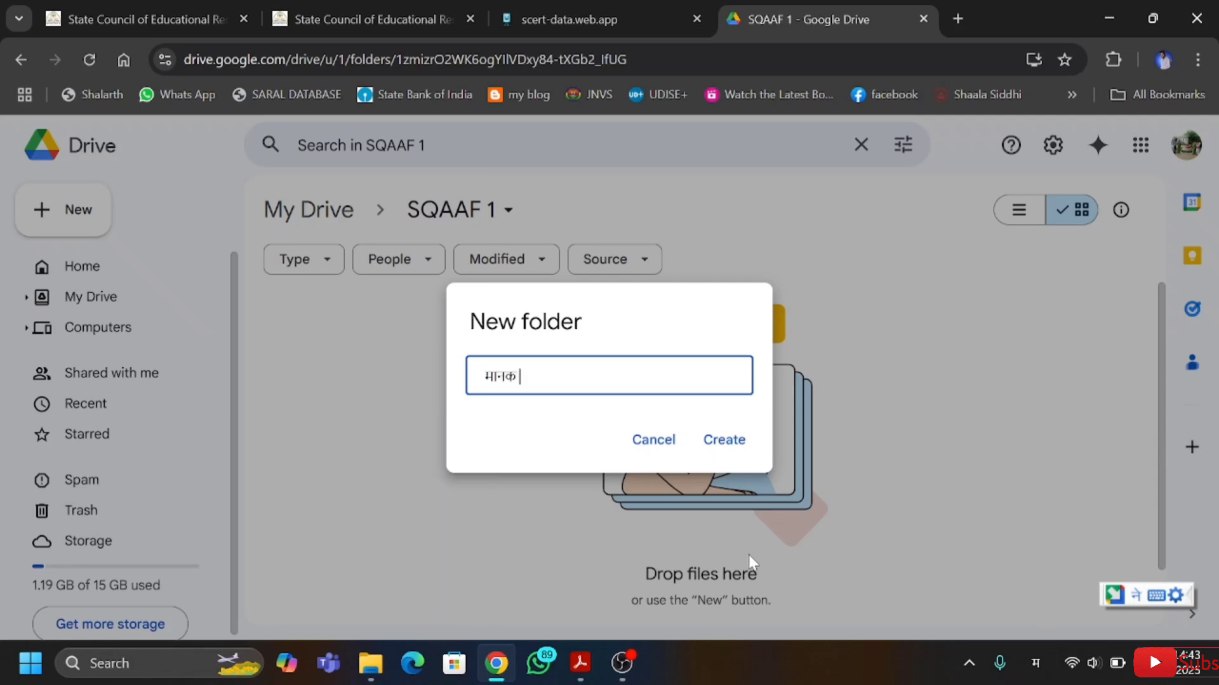
pyautogui.write('1')
pyautogui.press('Return')
pyautogui.moveTo(516, 377); pyautogui.dragTo(479, 380)
pyautogui.click(725, 443)
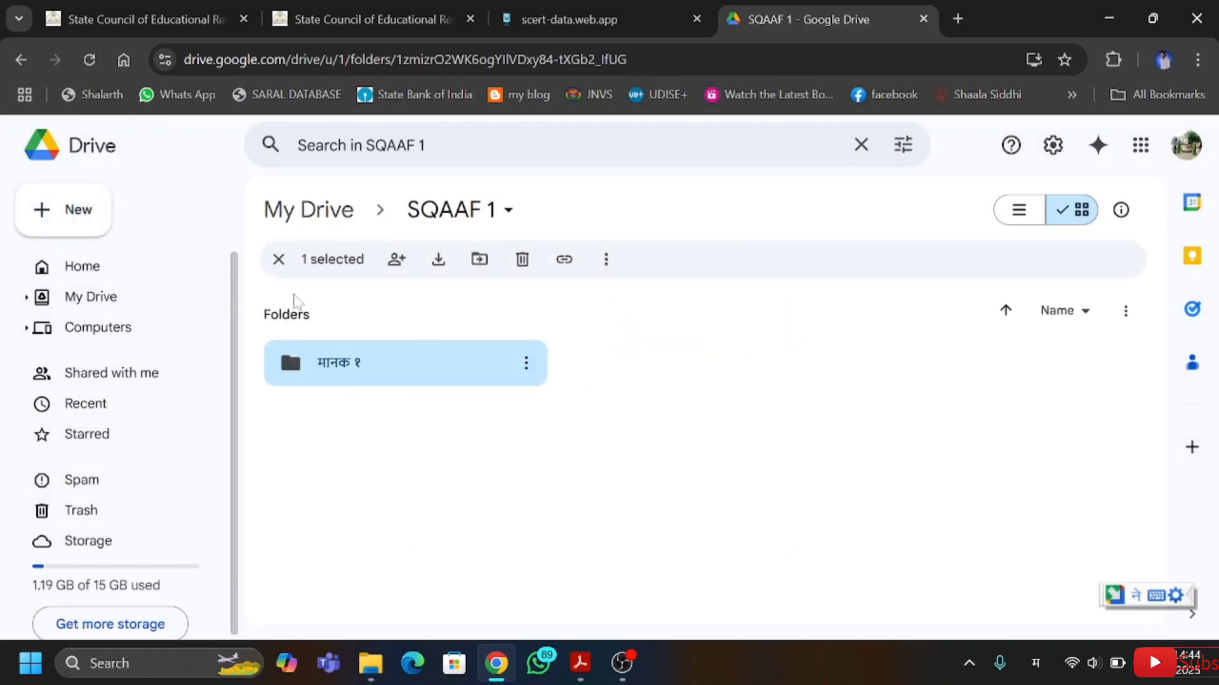
# Step: Create a second subfolder named मानक २ in the SQAAF 1 folder
pyautogui.click(92, 216)
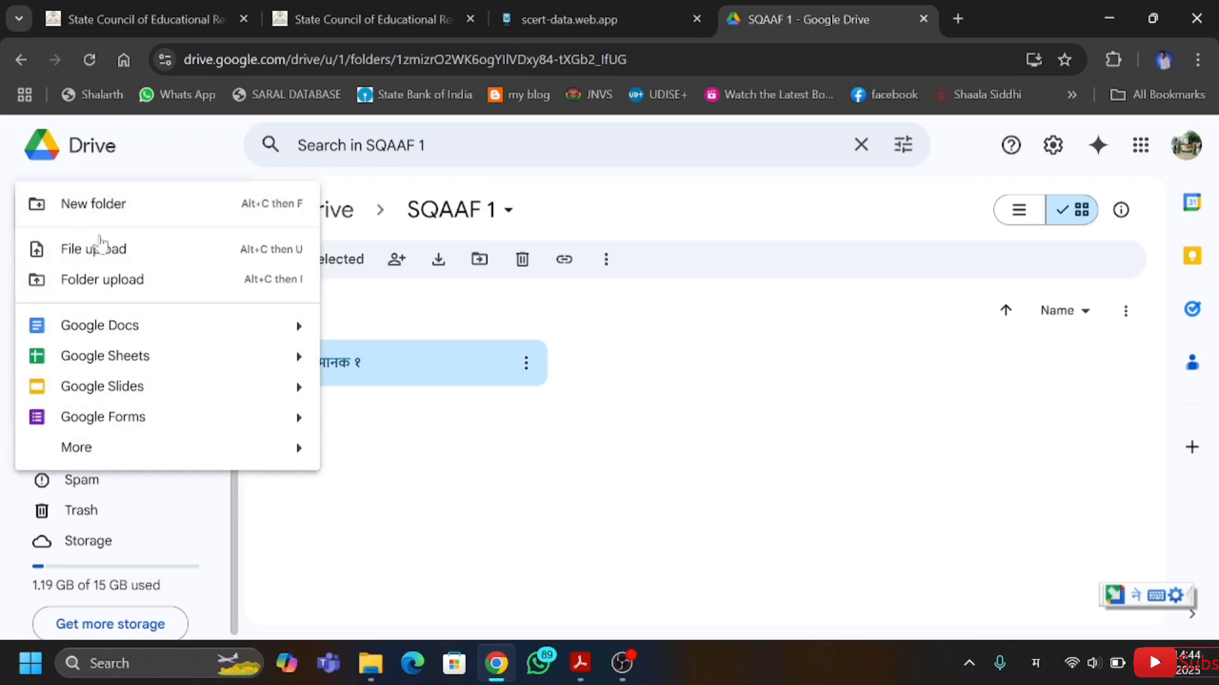
pyautogui.click(101, 204)
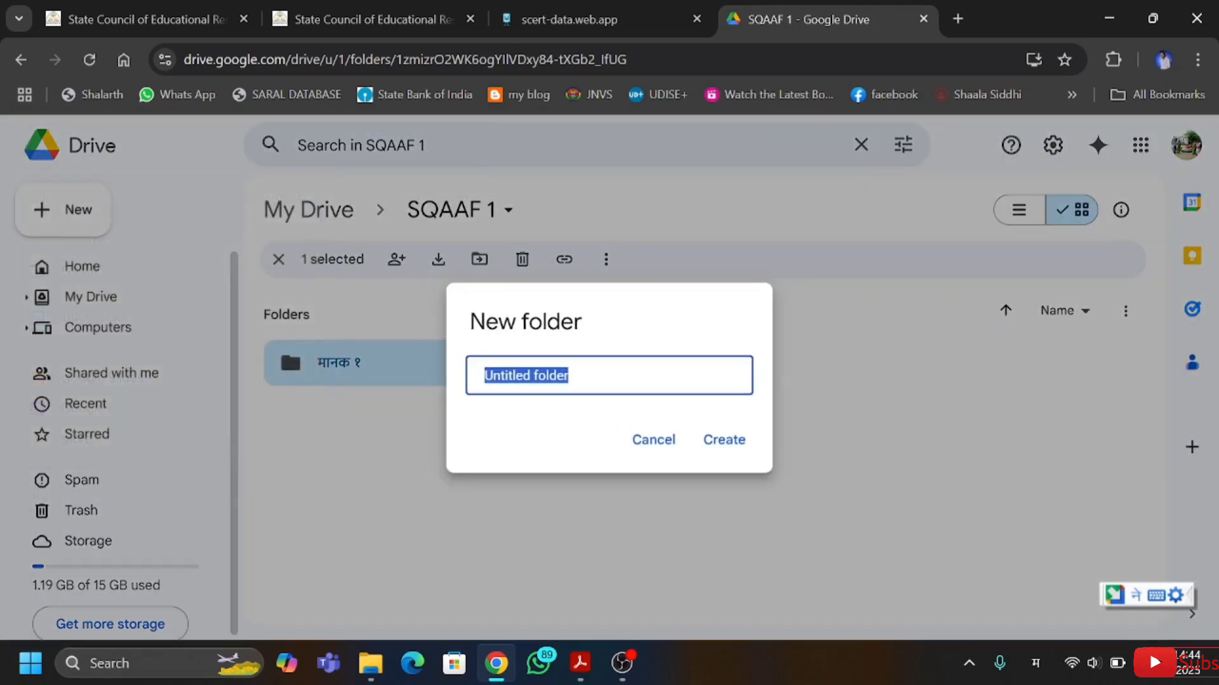
pyautogui.write('मानक')
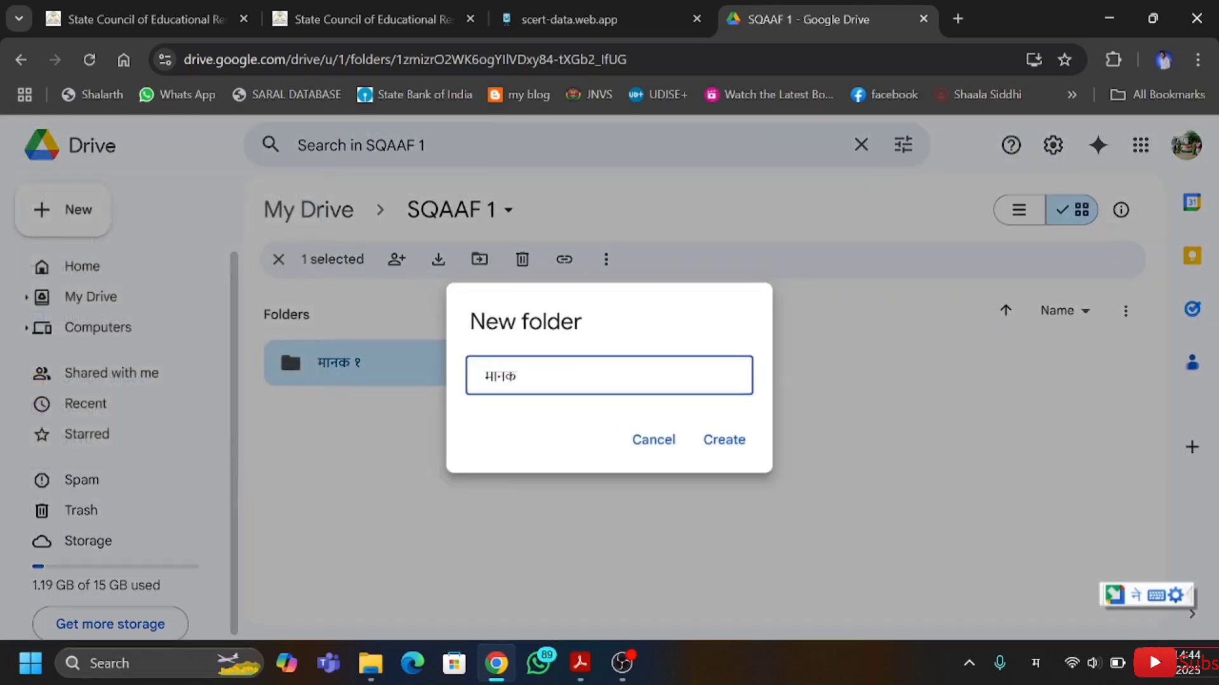
pyautogui.write(' 2')
pyautogui.press('space')
pyautogui.click(721, 441)
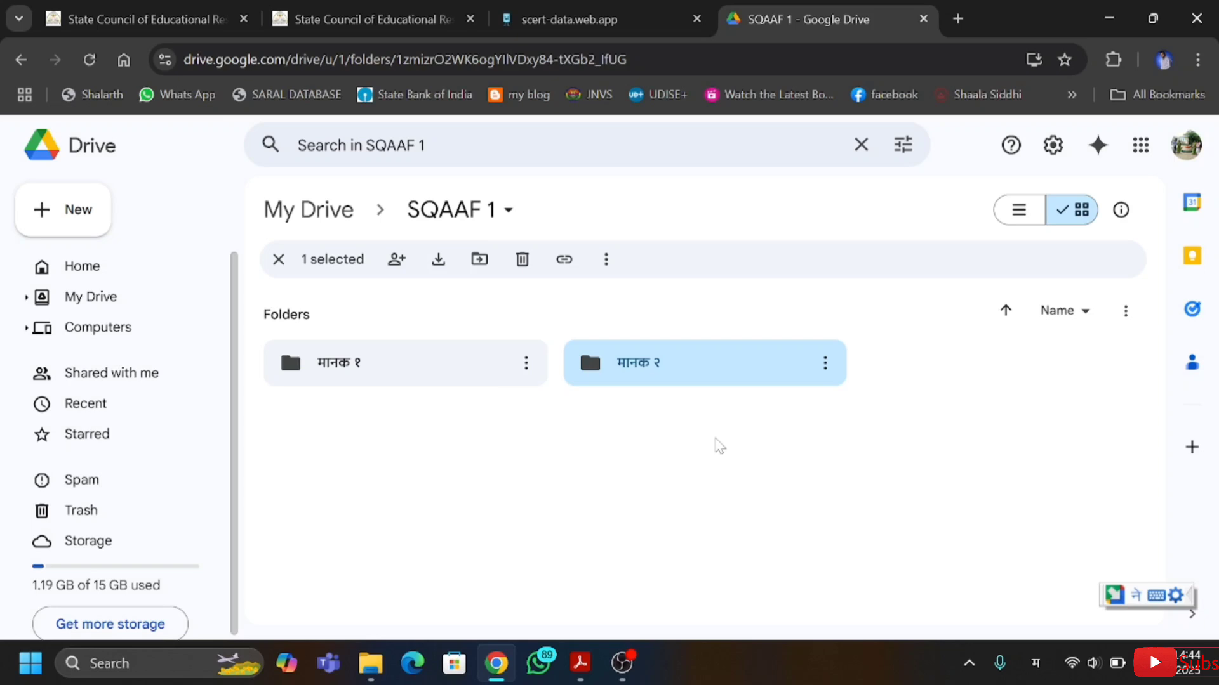
# Step: Switch the input language back to English and add a subfolder named मानक 3 to SQAAF 1
pyautogui.hotkey('alt', 'shift')
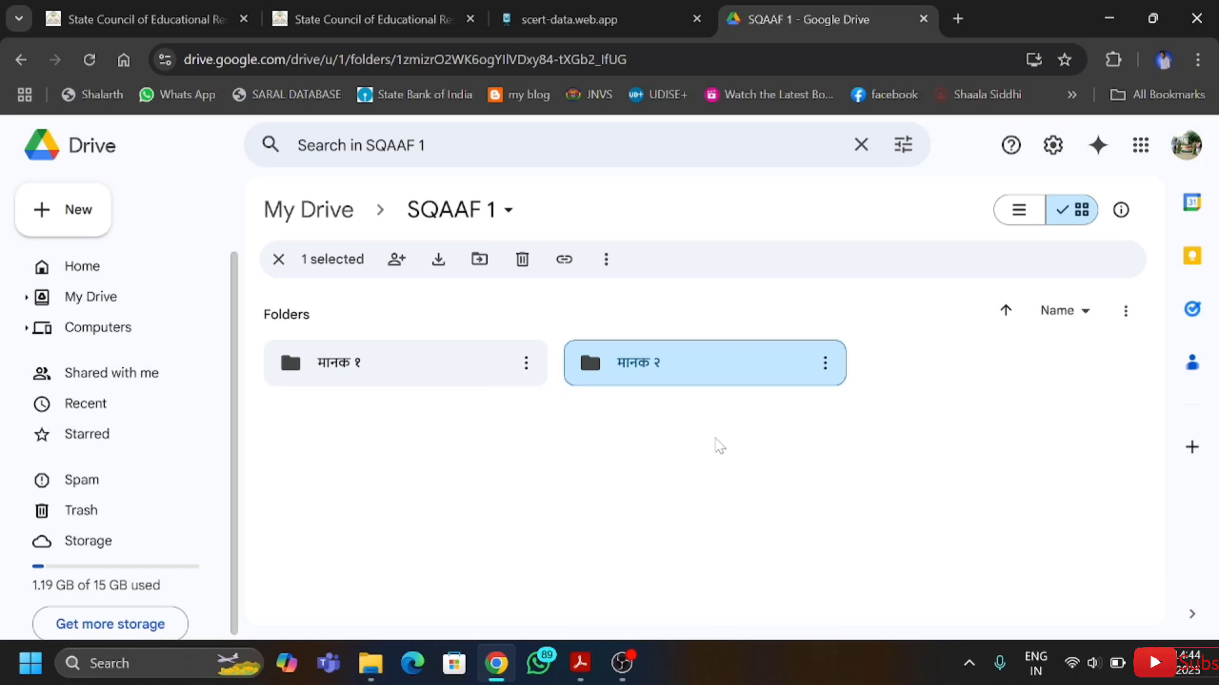
pyautogui.hotkey('alt', 'f')
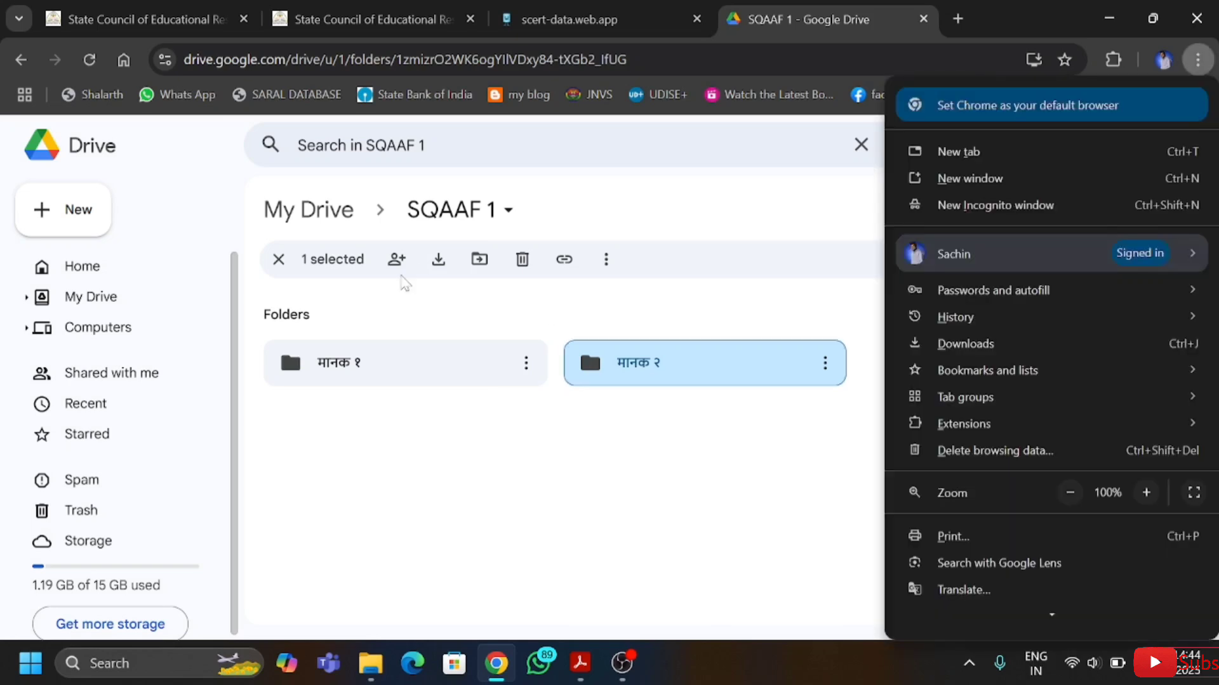
pyautogui.click(402, 443)
pyautogui.hotkey('shift', 'f')
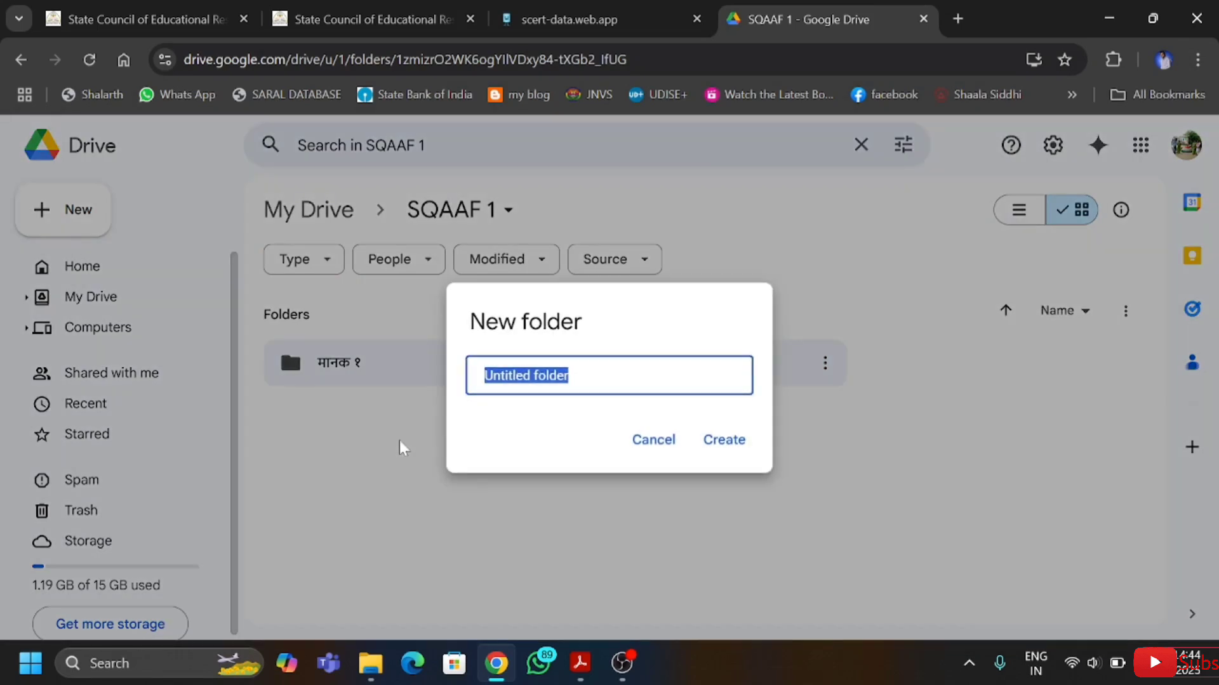
pyautogui.write('मानक')
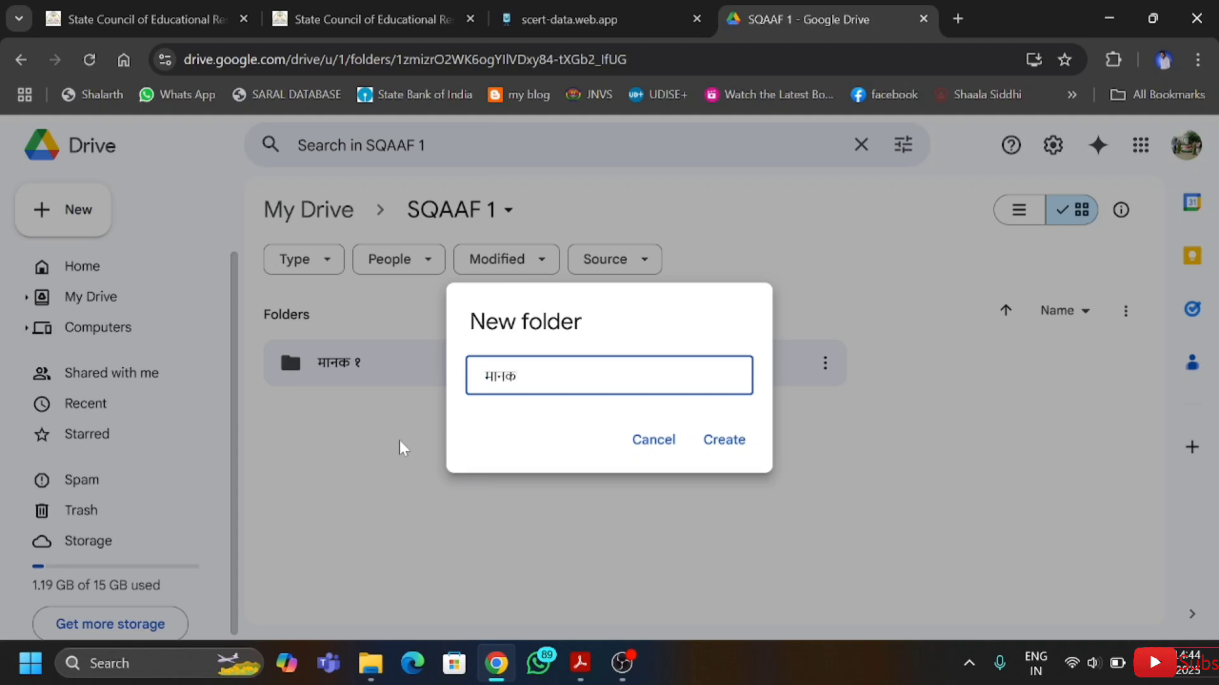
pyautogui.write(' 3')
pyautogui.click(724, 440)
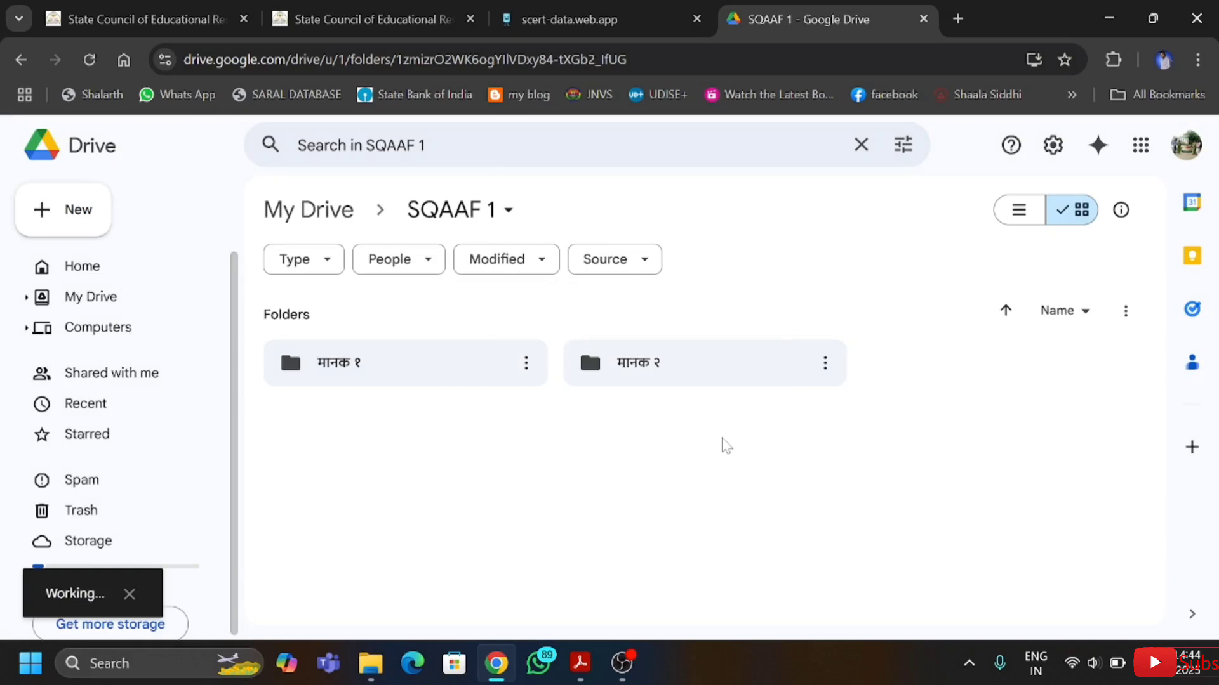
# Step: Add a fourth subfolder named मानक 4 to the SQAAF 1 folder
pyautogui.hotkey('shift', 'f')
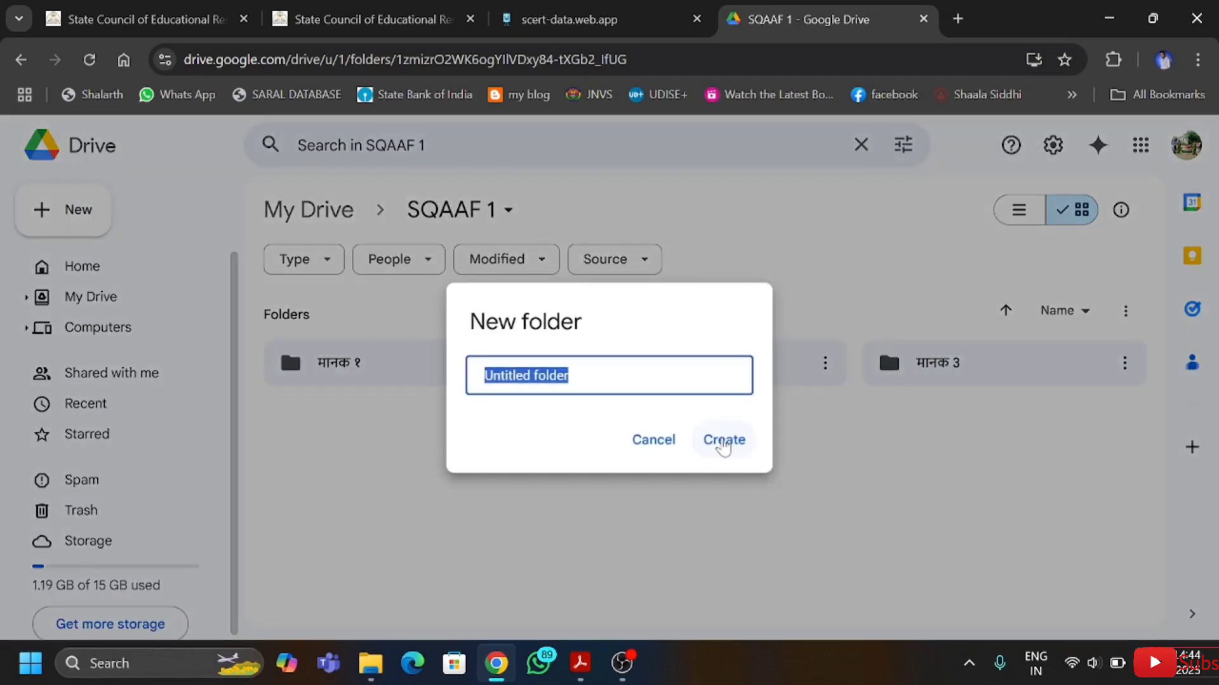
pyautogui.write('मानक 4')
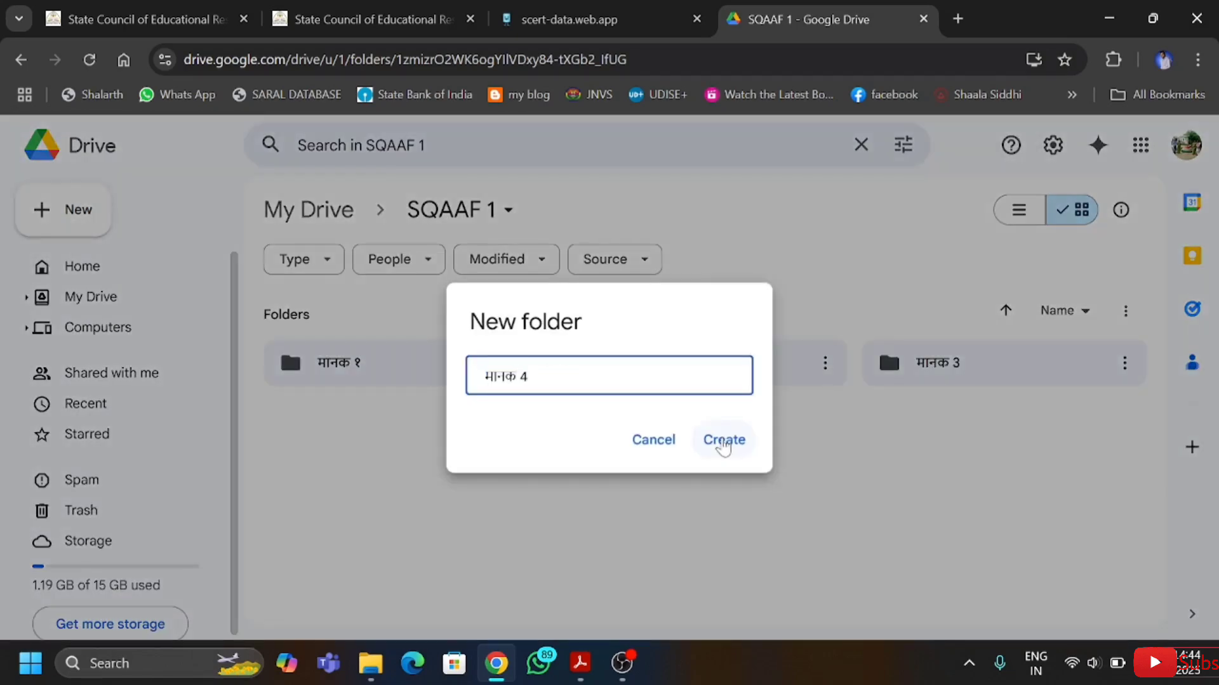
pyautogui.click(723, 441)
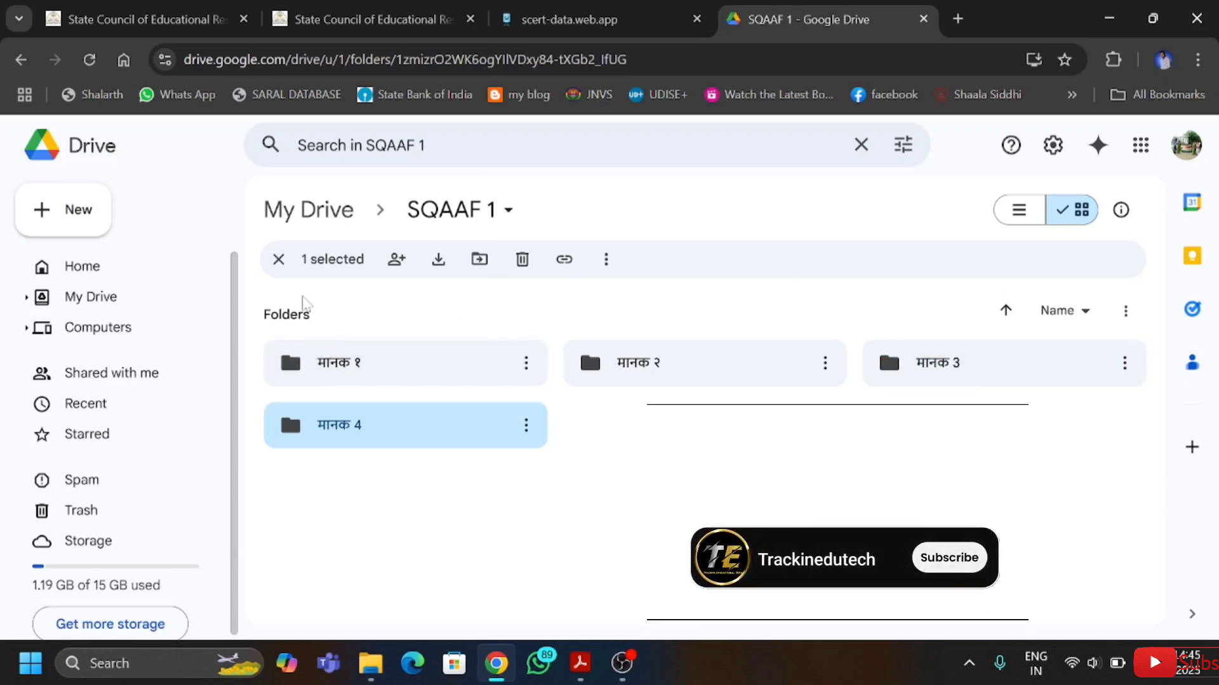
# Step: Open the existing SQAAF folder in Drive and create a subfolder named मानक 51 in it
pyautogui.click(89, 264)
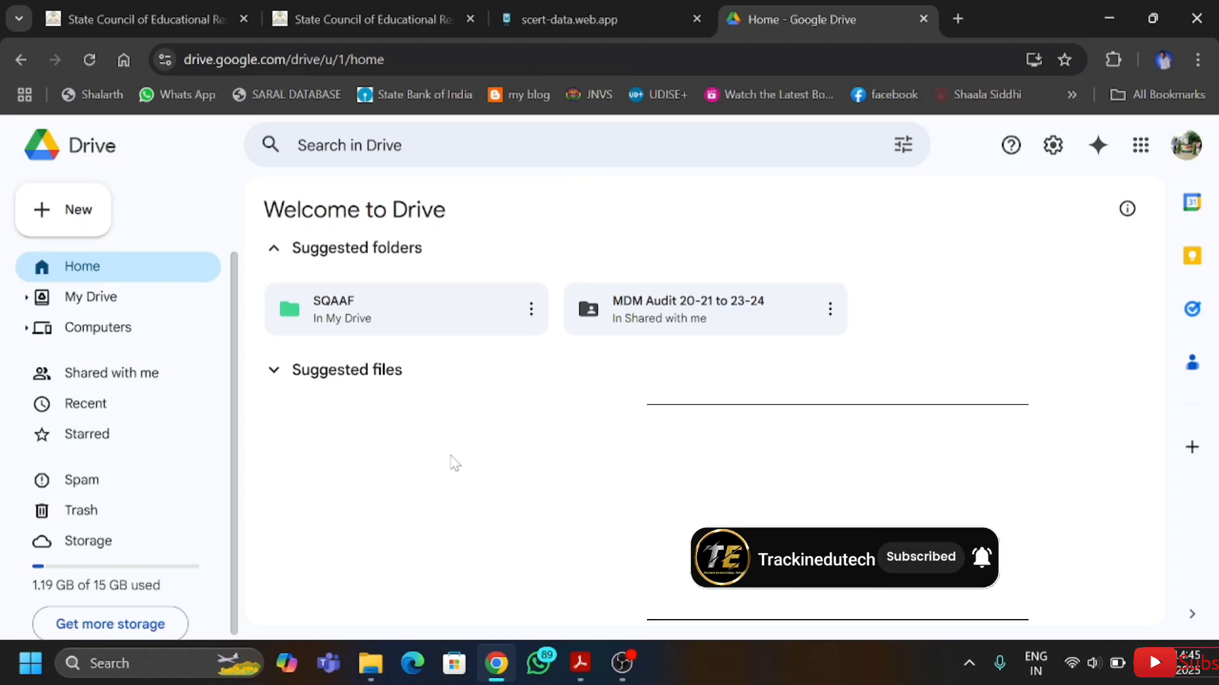
pyautogui.doubleClick(420, 309)
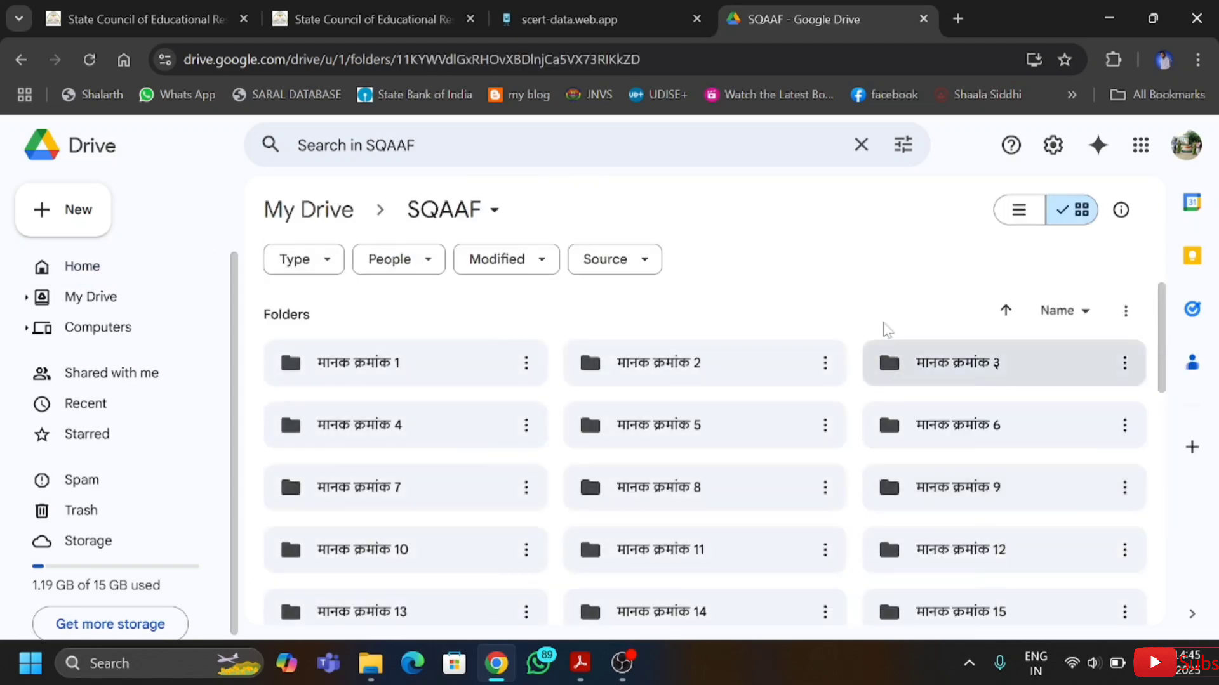
pyautogui.scroll(-6, 698, 489)
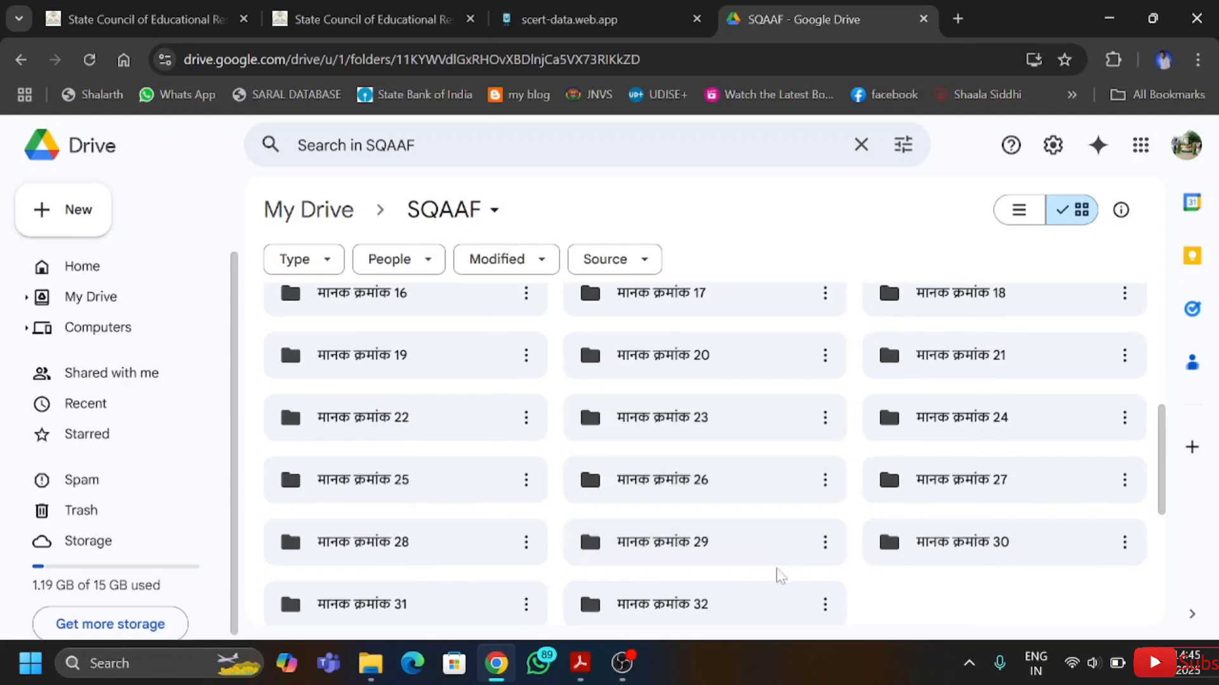
pyautogui.scroll(2, 779, 568)
pyautogui.scroll(4, 779, 564)
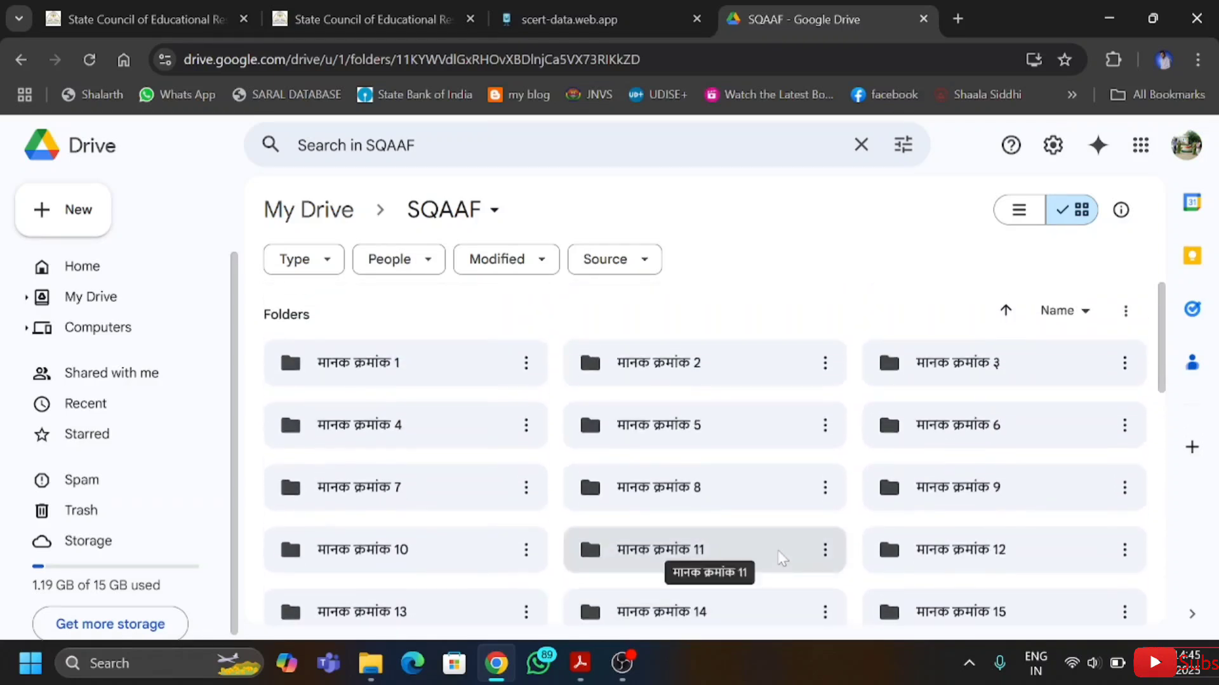
pyautogui.scroll(-4, 781, 559)
pyautogui.scroll(-4, 782, 558)
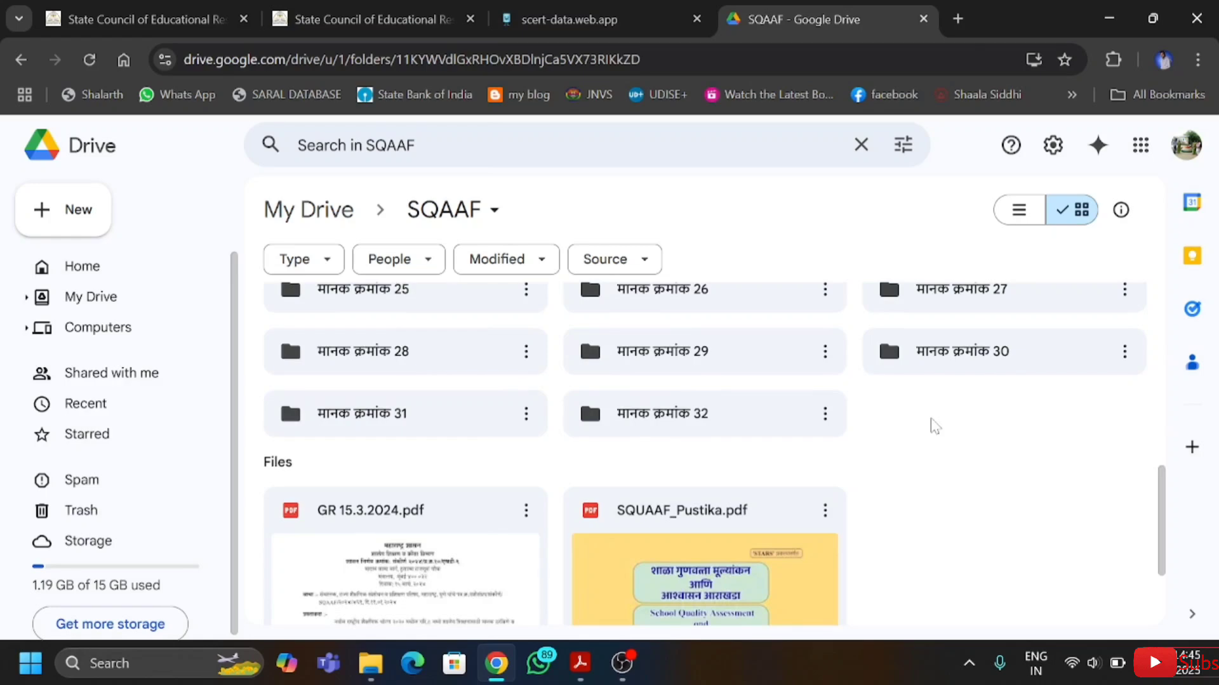
pyautogui.hotkey('shift', 'f')
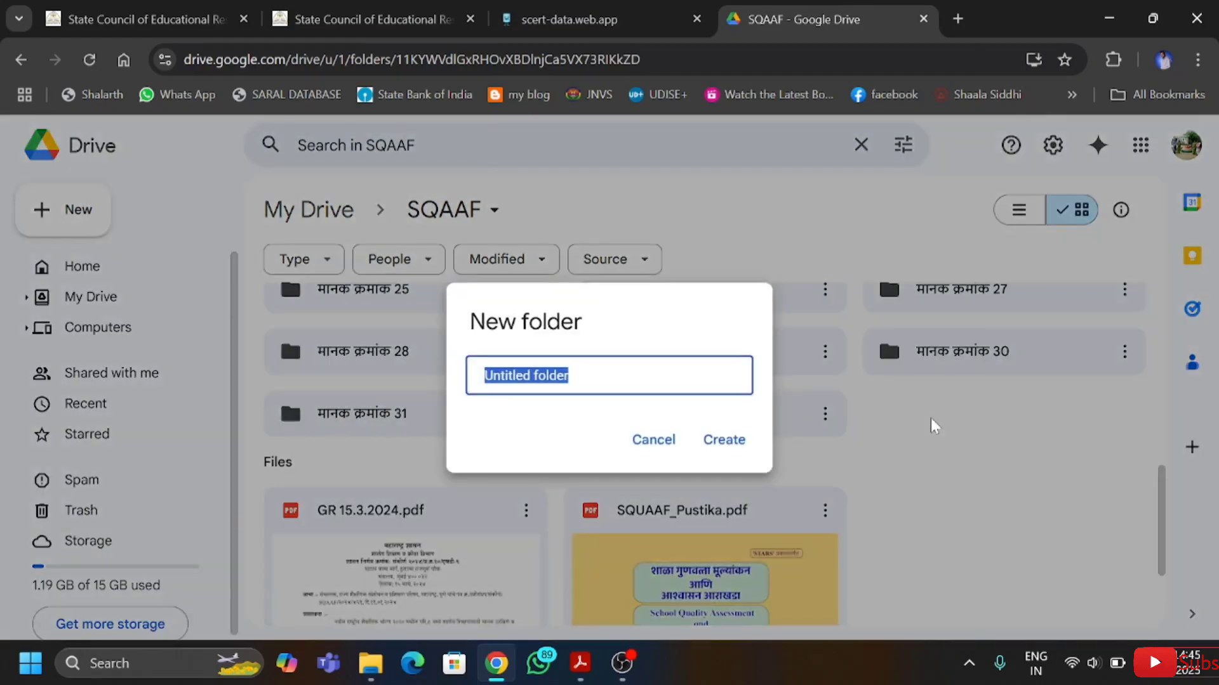
pyautogui.write('मानक 52')
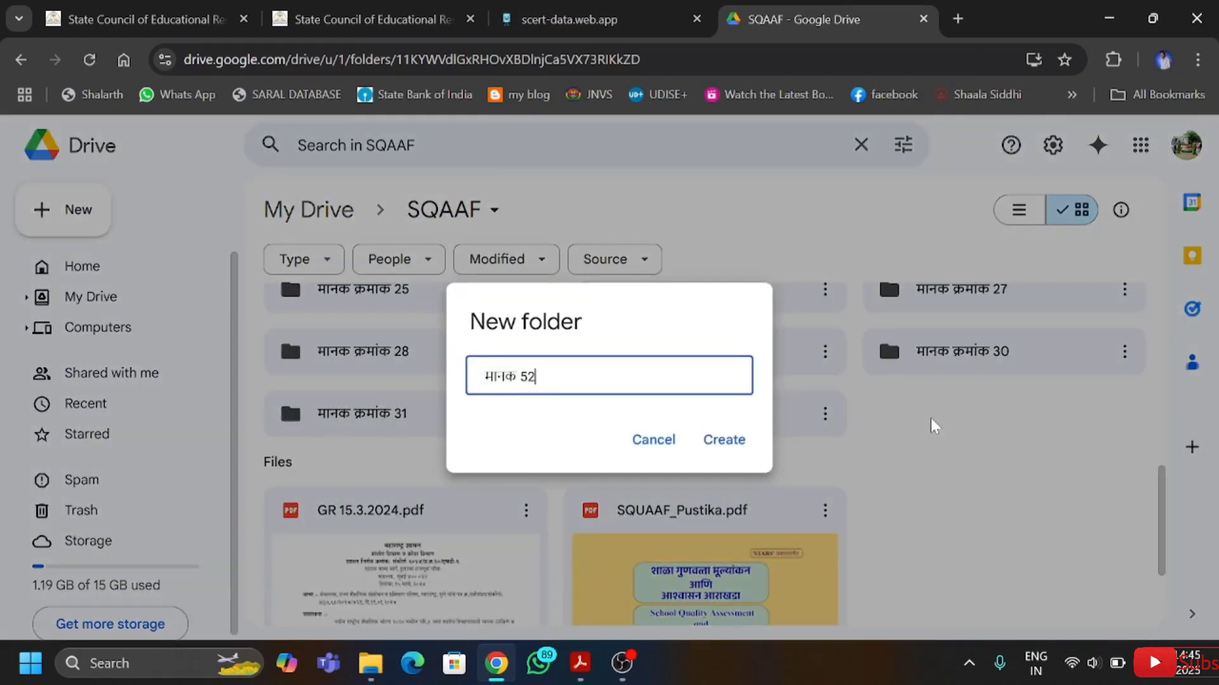
pyautogui.press('BackSpace')
pyautogui.write('1')
pyautogui.click(728, 452)
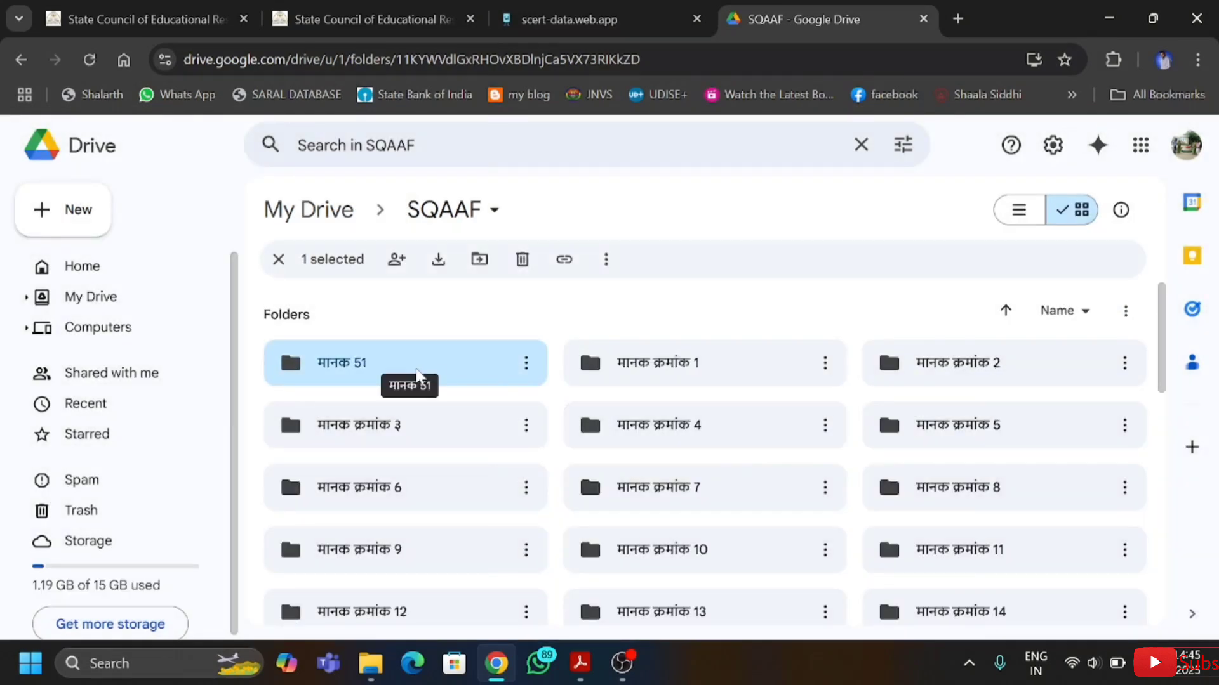
# Step: Open the मानक 51 folder and upload the PDF मानक क्रमांक 51 from Downloads, dismissing the upload notice when done
pyautogui.doubleClick(417, 374)
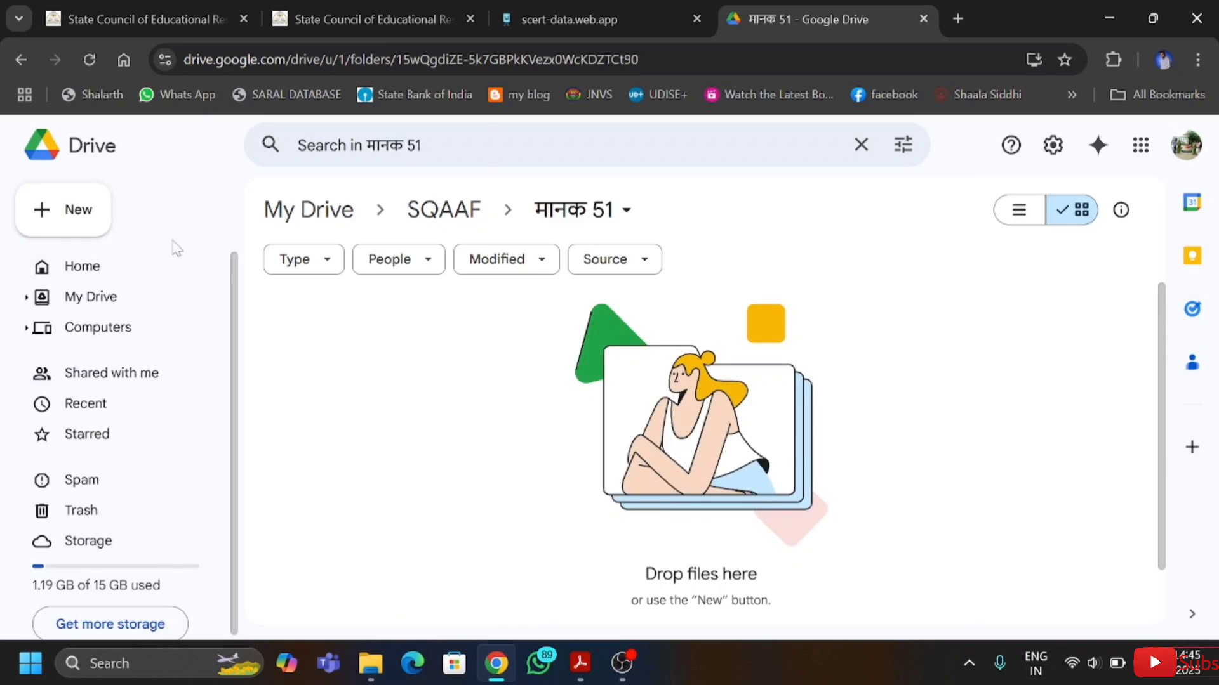
pyautogui.click(89, 228)
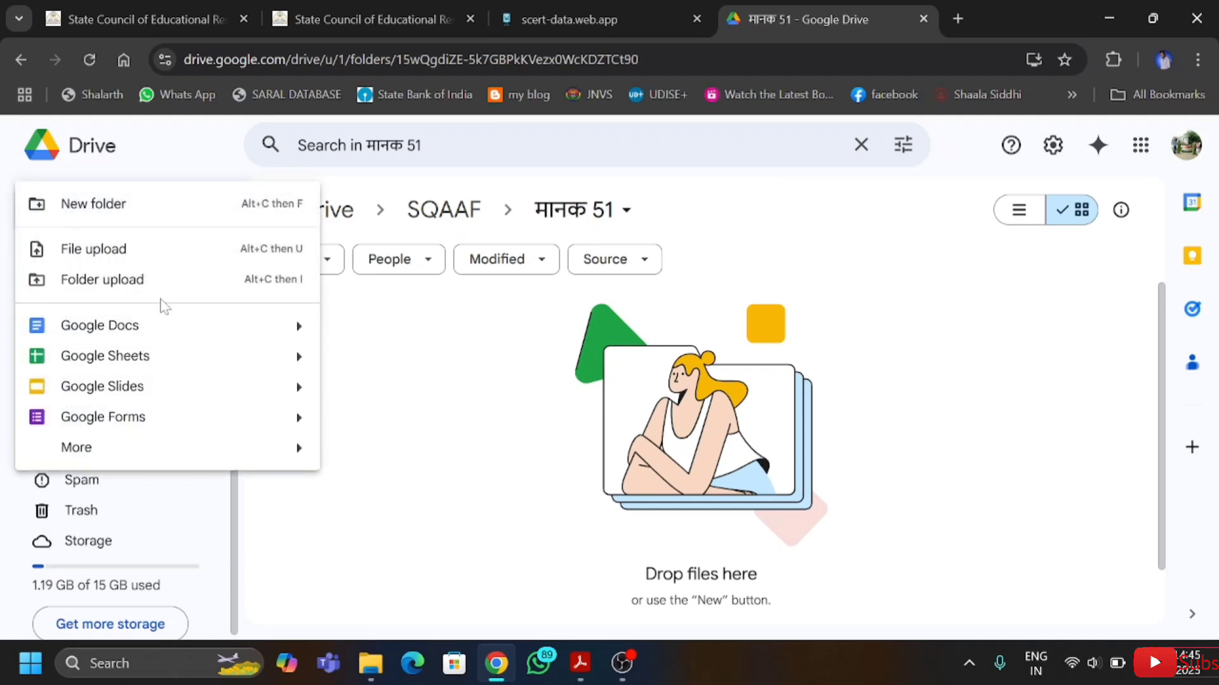
pyautogui.click(151, 253)
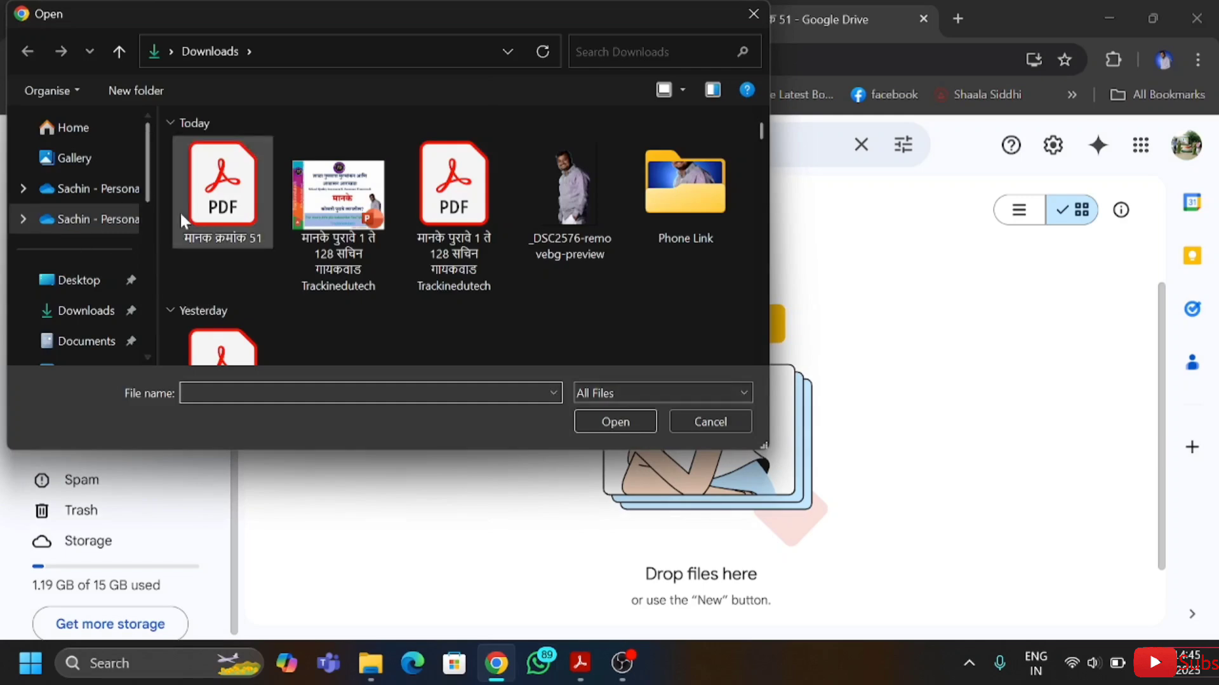
pyautogui.click(233, 217)
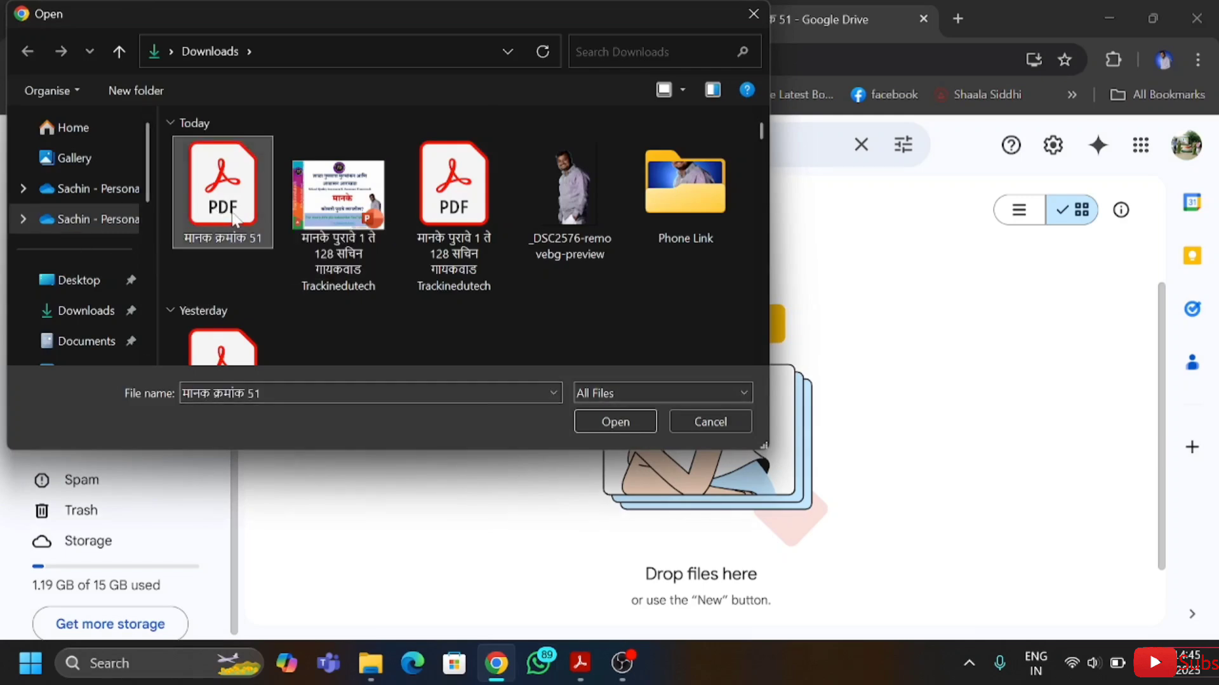
pyautogui.click(616, 420)
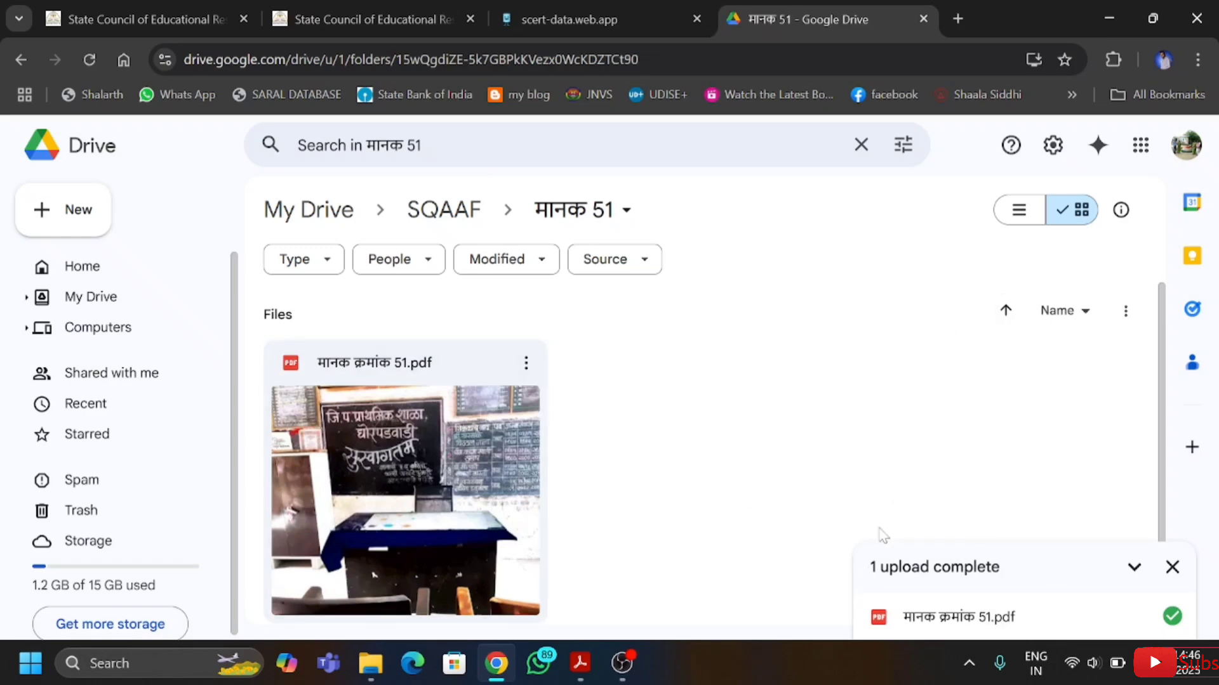
pyautogui.click(1172, 567)
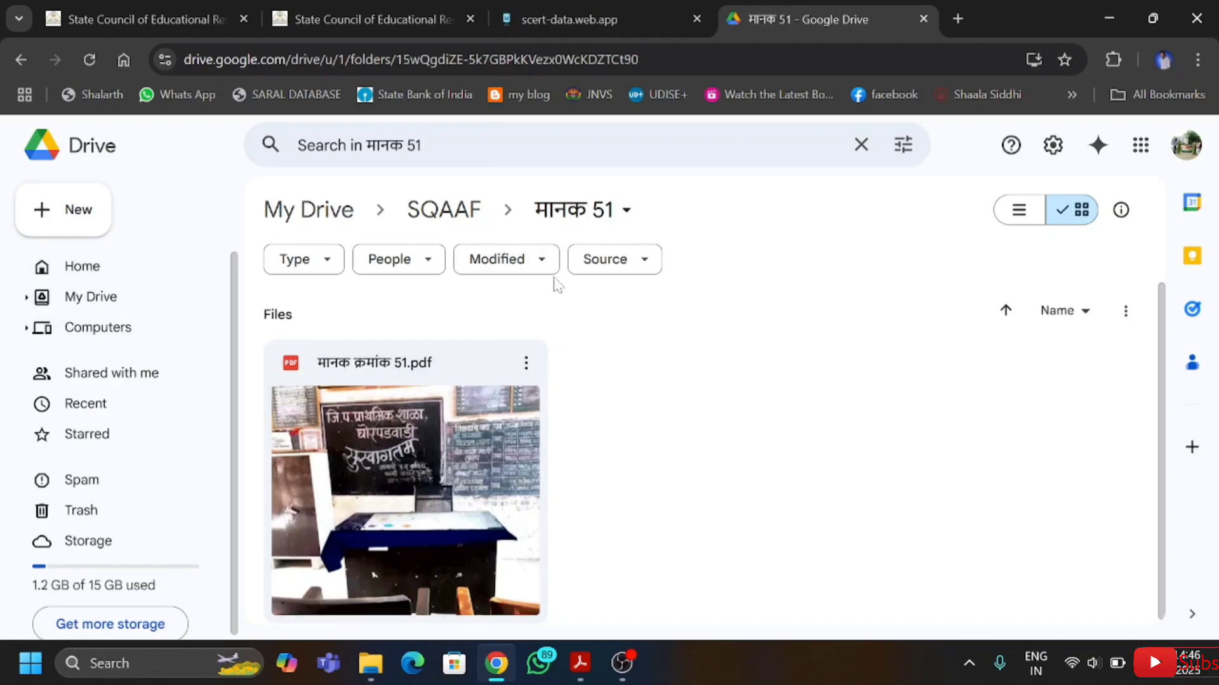
# Step: Check the contents of the मानक 51 folder from its parent SQAAF folder and return to SQAAF
pyautogui.click(473, 221)
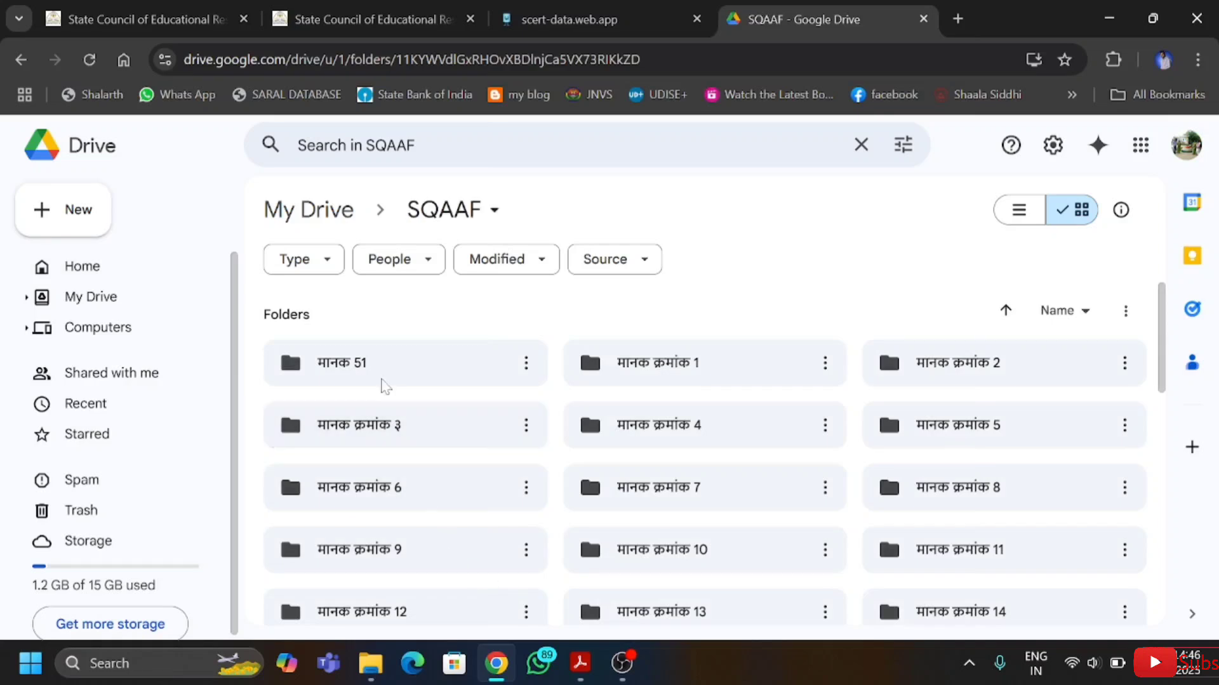
pyautogui.doubleClick(408, 375)
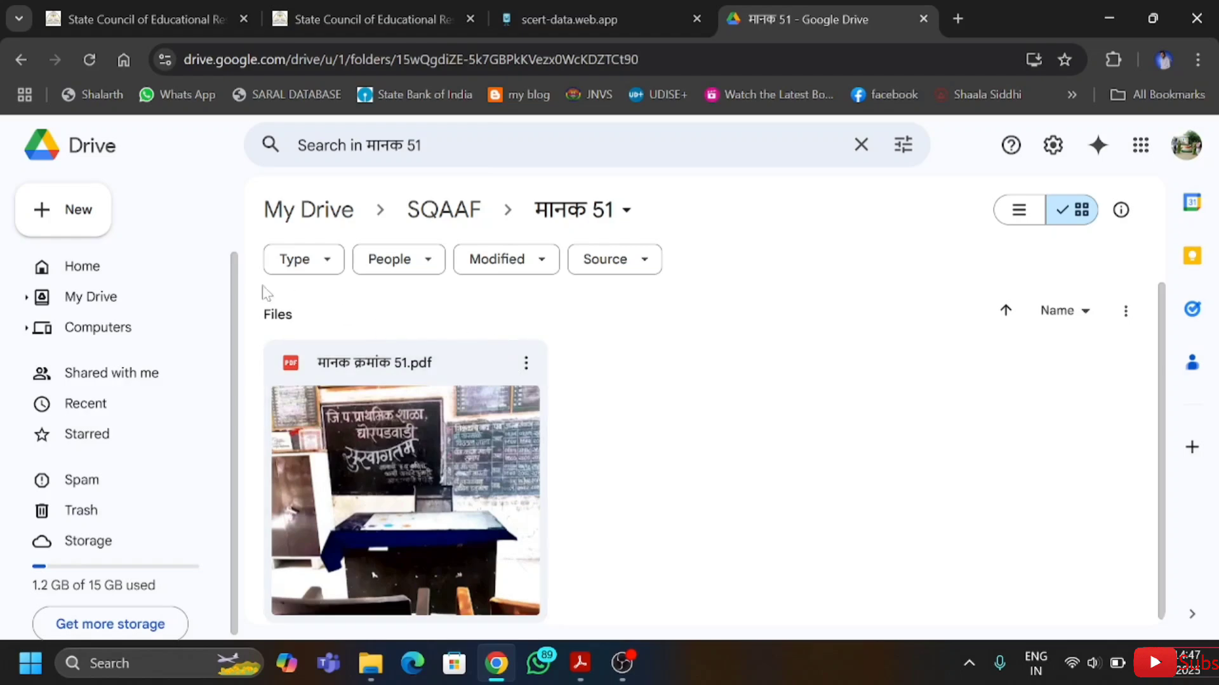
pyautogui.click(467, 224)
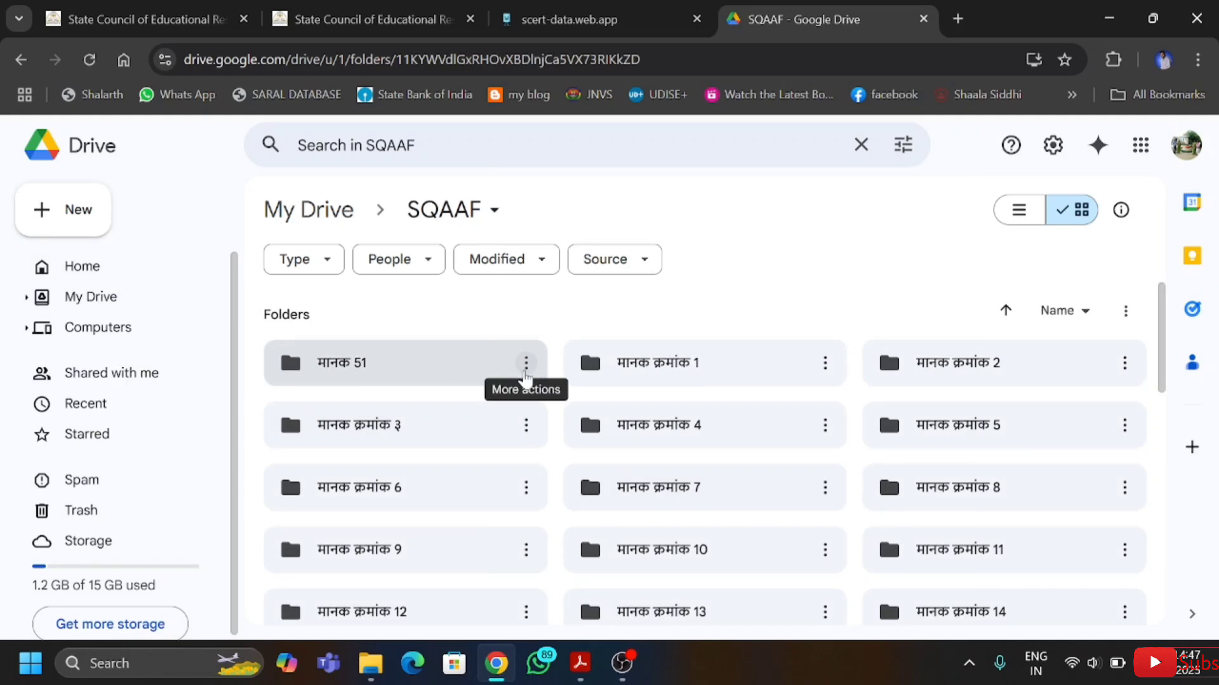
# Step: Set the मानक 51 folder's general access to Anyone with the link, copy its link and finish sharing
pyautogui.click(525, 374)
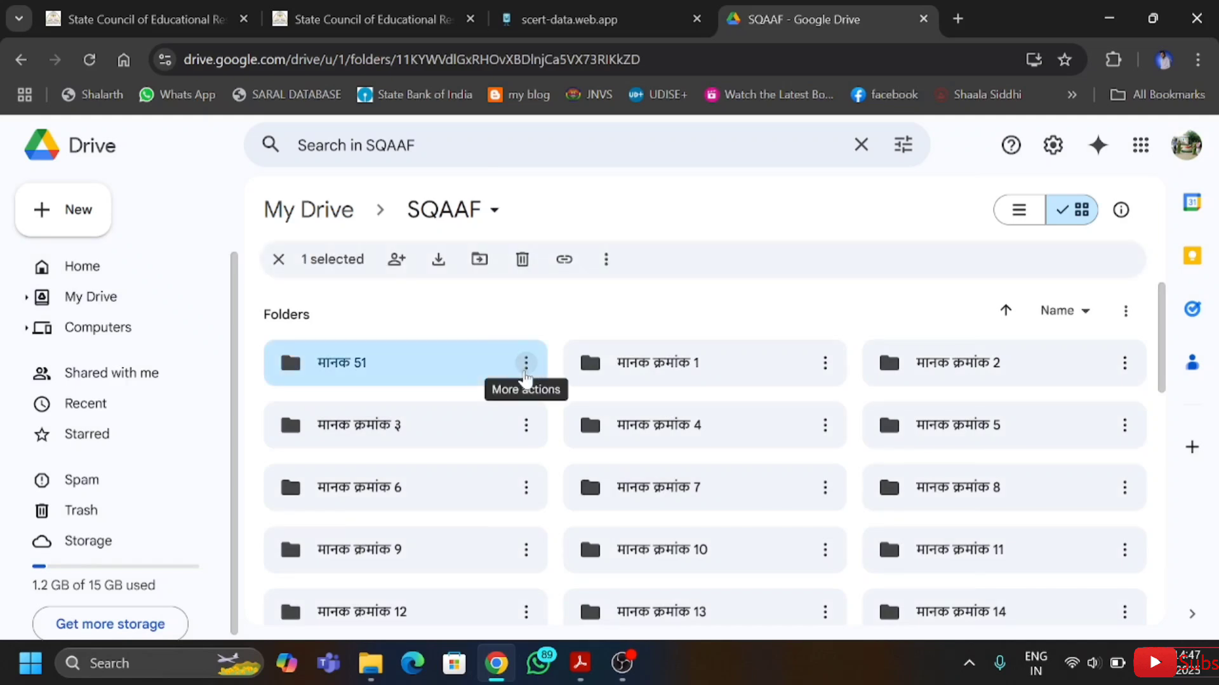
pyautogui.click(526, 365)
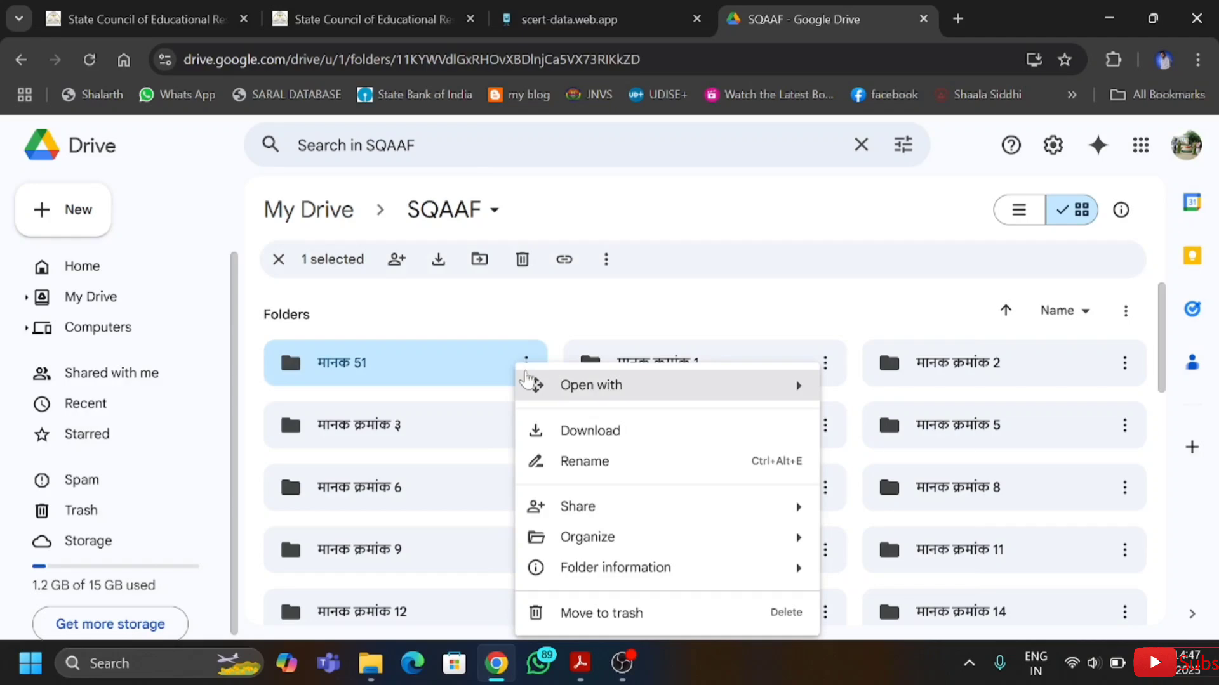
pyautogui.moveTo(540, 507)
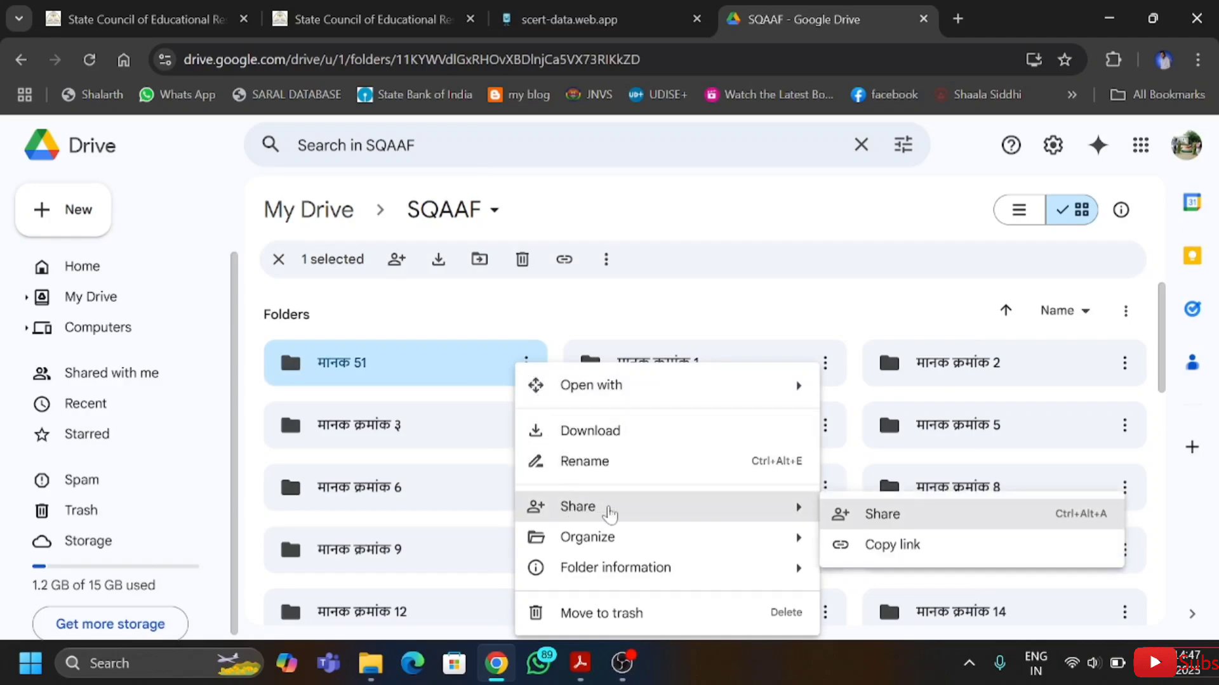
pyautogui.click(867, 514)
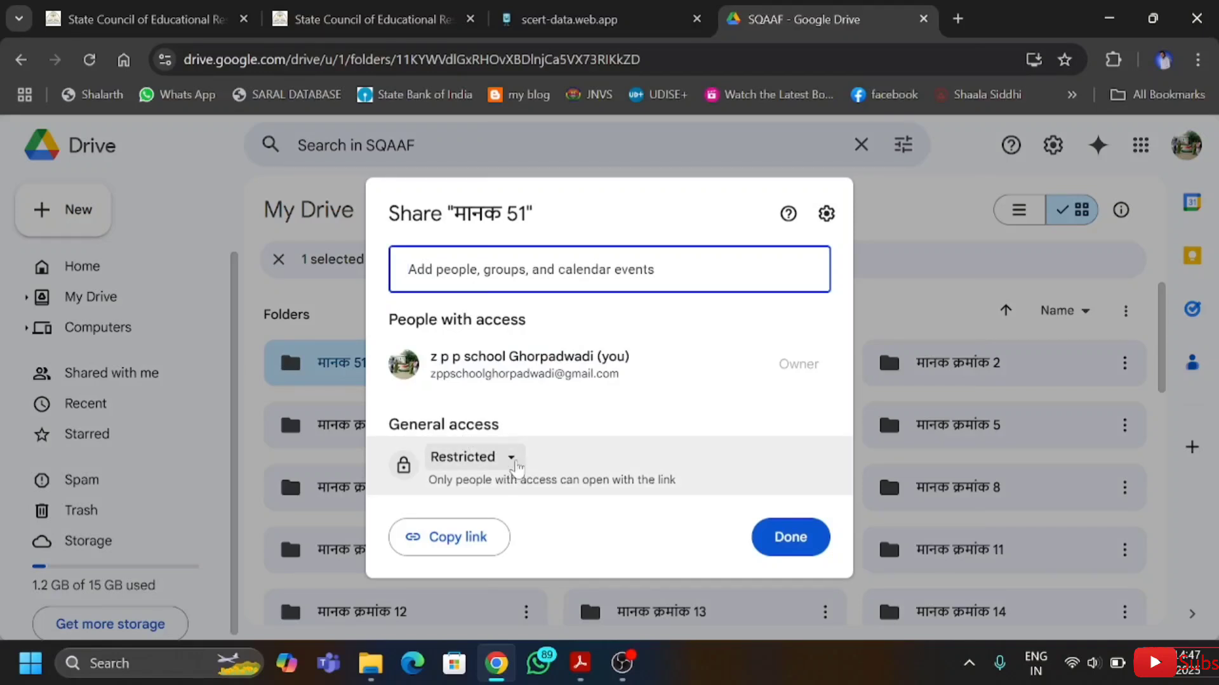
pyautogui.click(511, 458)
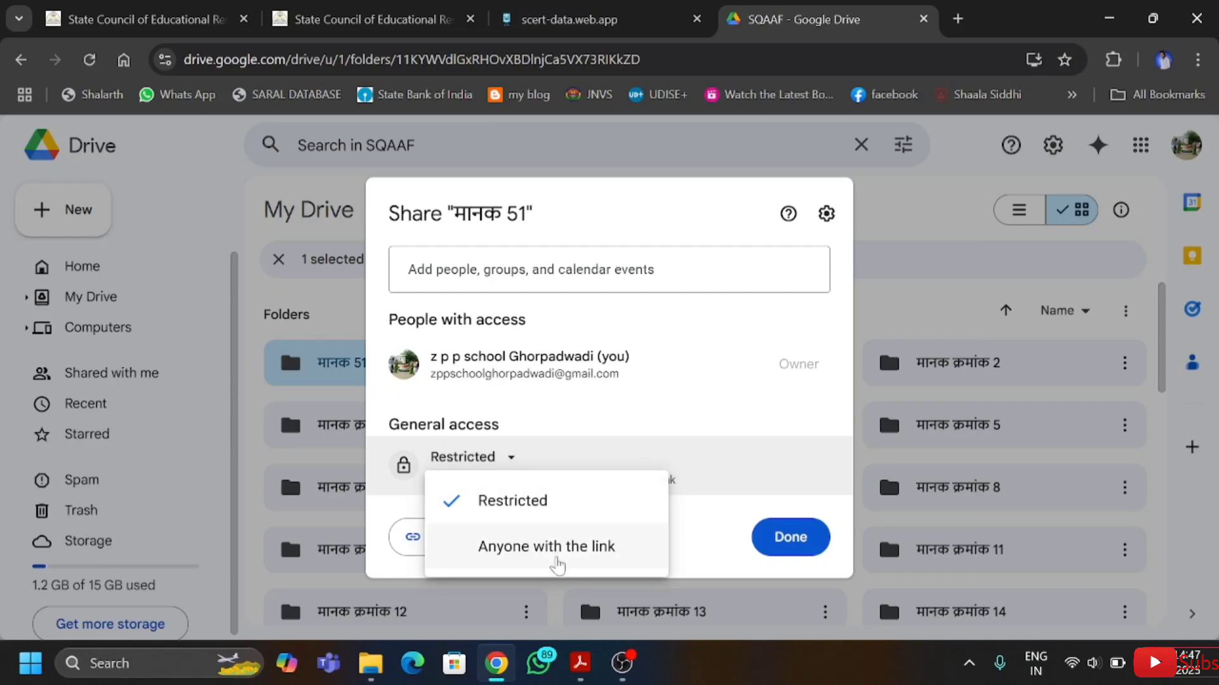
pyautogui.click(556, 564)
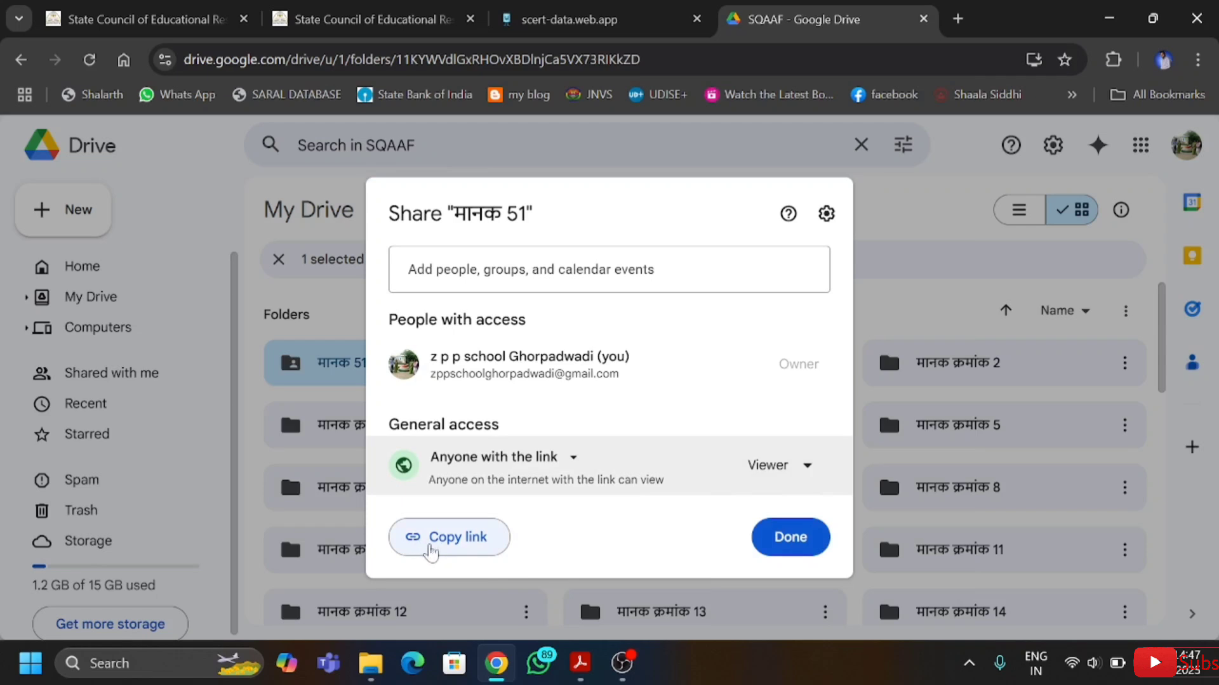
pyautogui.click(423, 538)
pyautogui.click(817, 538)
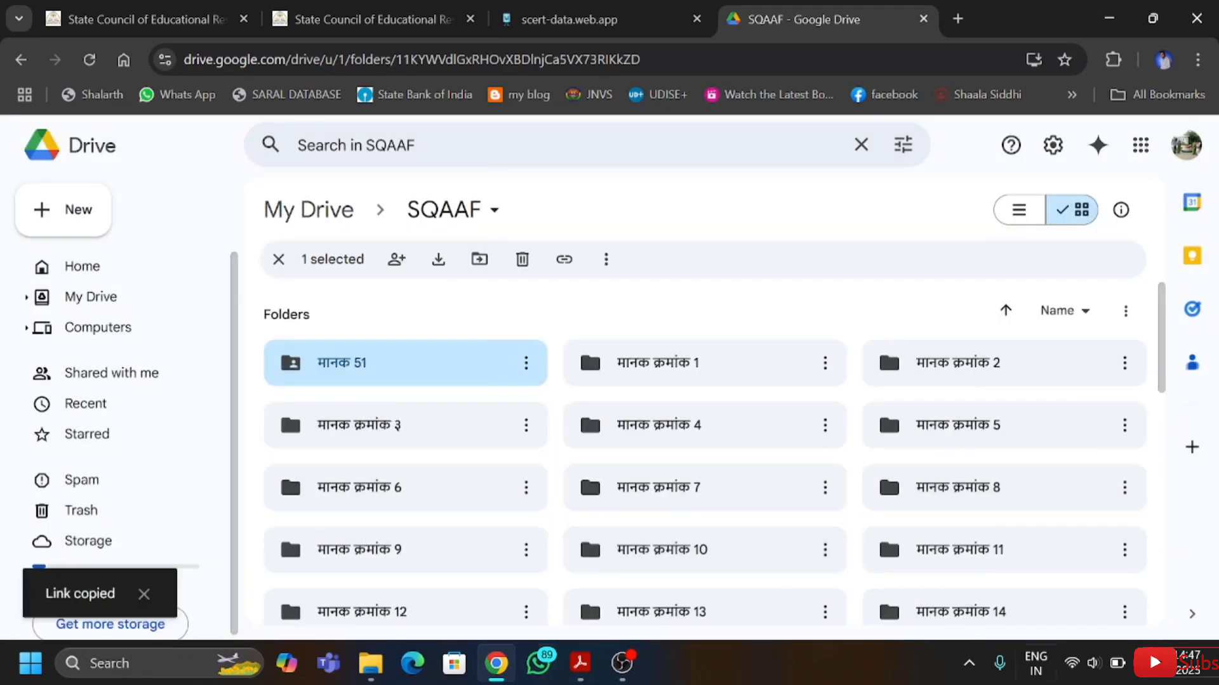
# Step: Copy the मानक 51 folder's link once more through its sharing options
pyautogui.click(526, 365)
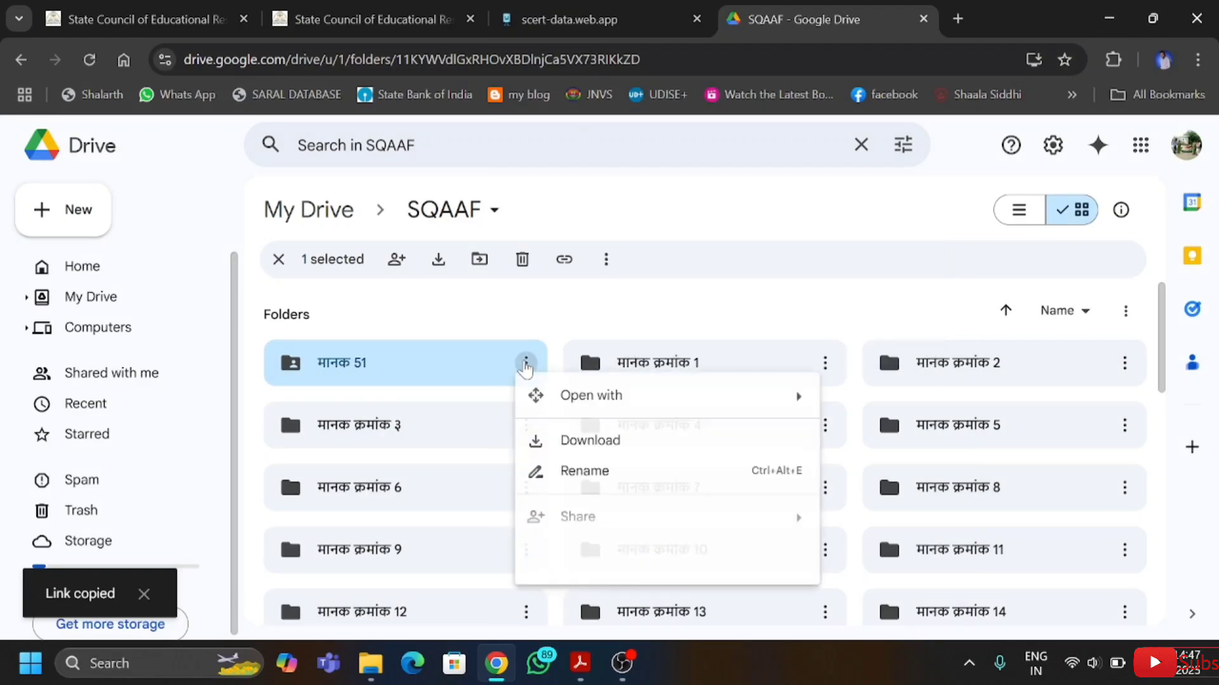
pyautogui.moveTo(610, 515)
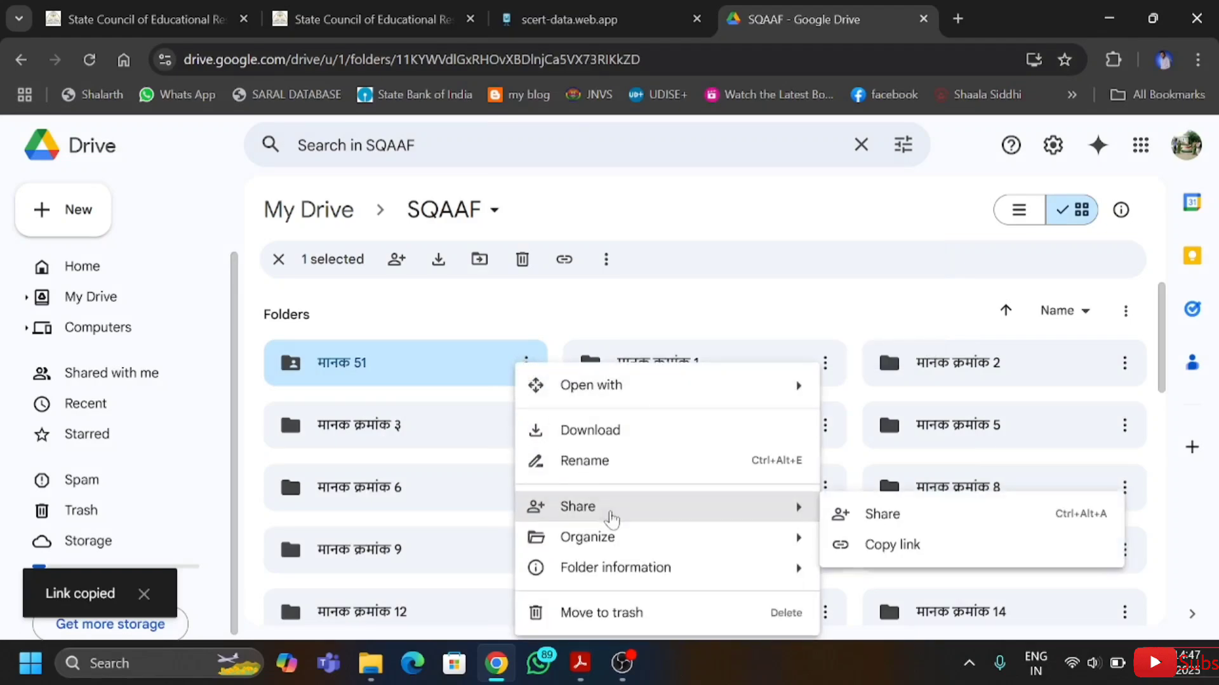
pyautogui.click(941, 556)
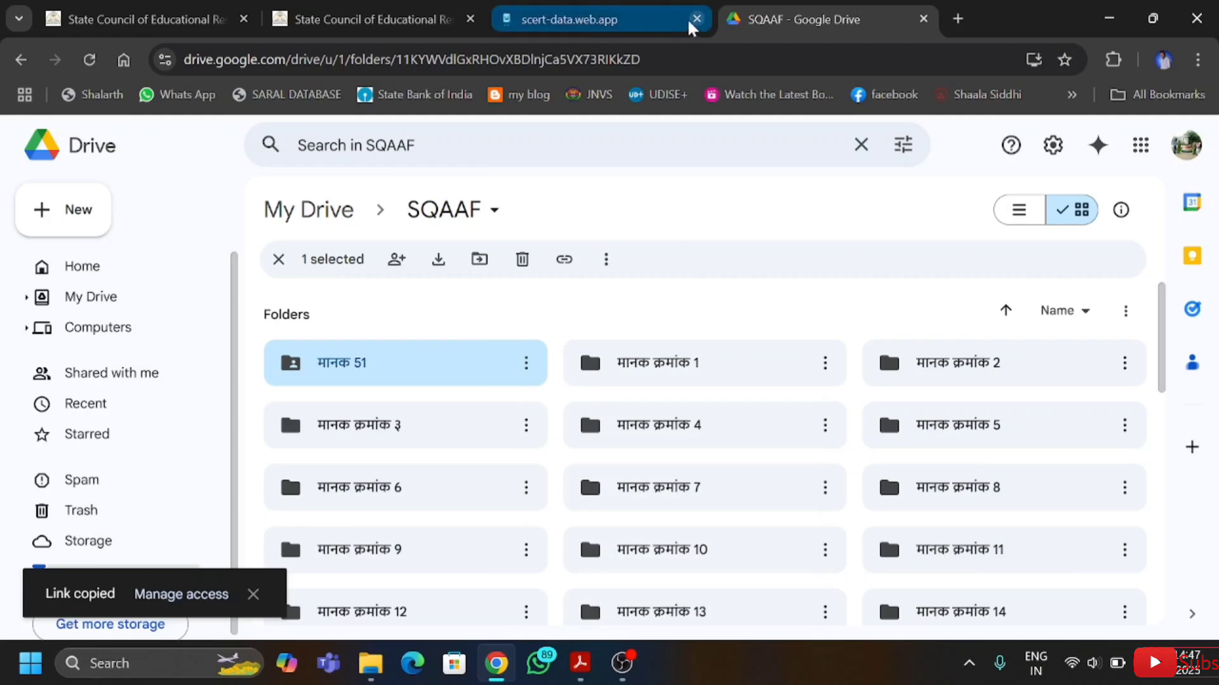
# Step: Switch to the scert-data.web.app form and select the level 2 (स्तर 2) option for the head teacher's office standard
pyautogui.click(583, 20)
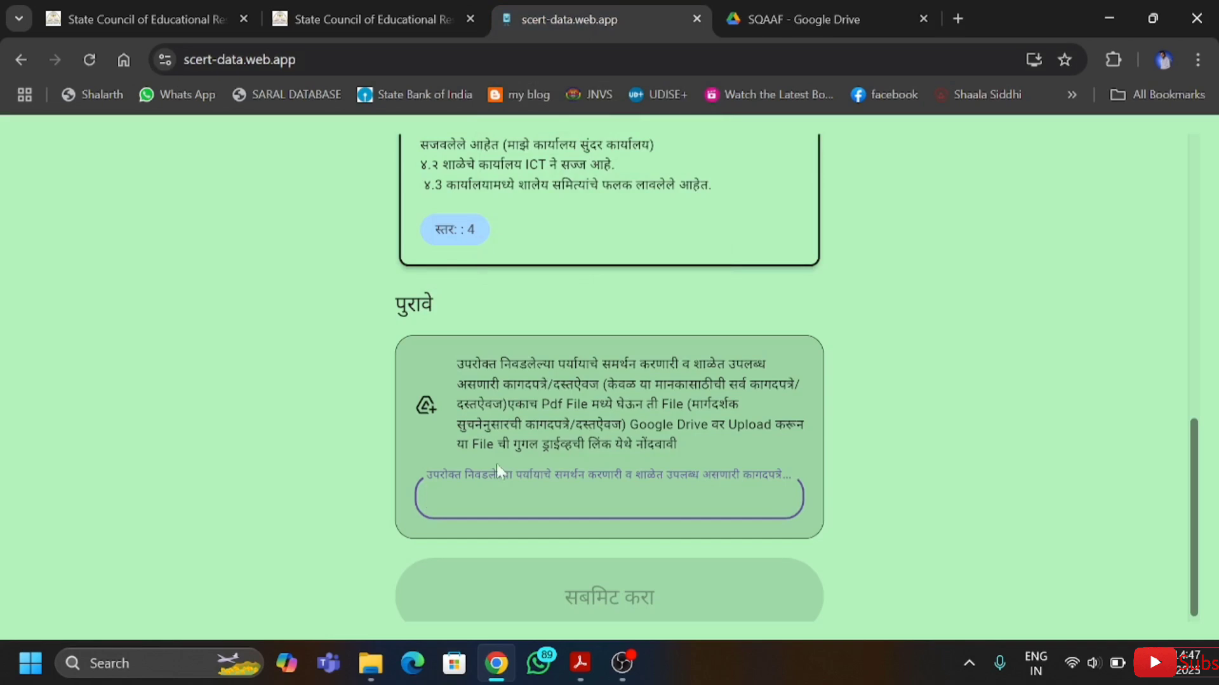
pyautogui.scroll(5, 500, 376)
pyautogui.scroll(2, 560, 400)
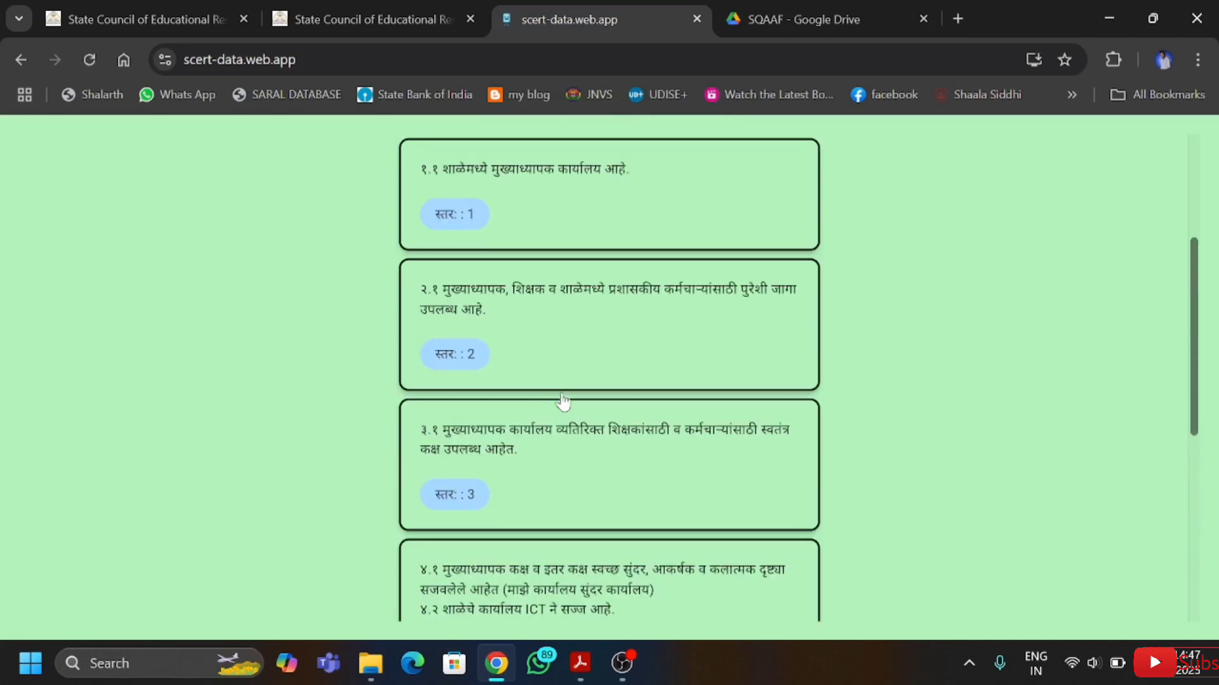
pyautogui.click(637, 345)
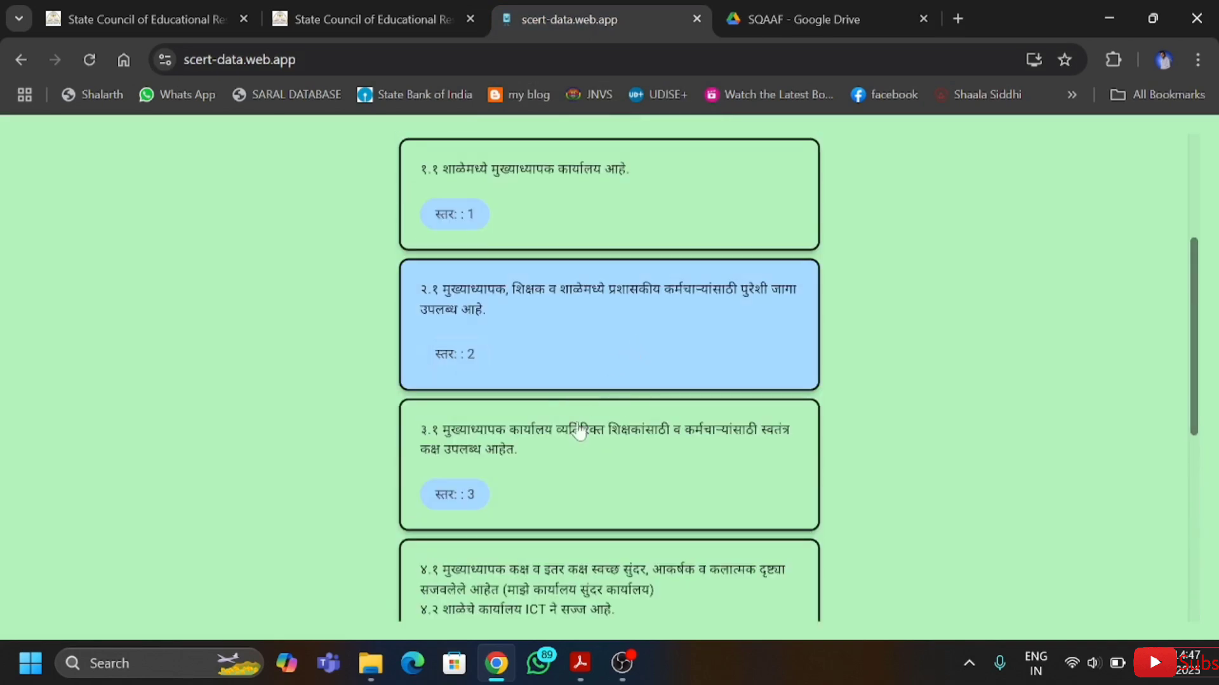
# Step: Paste the copied Drive folder link into the evidence (पुरावे) field and submit the standard's response
pyautogui.scroll(-7, 584, 338)
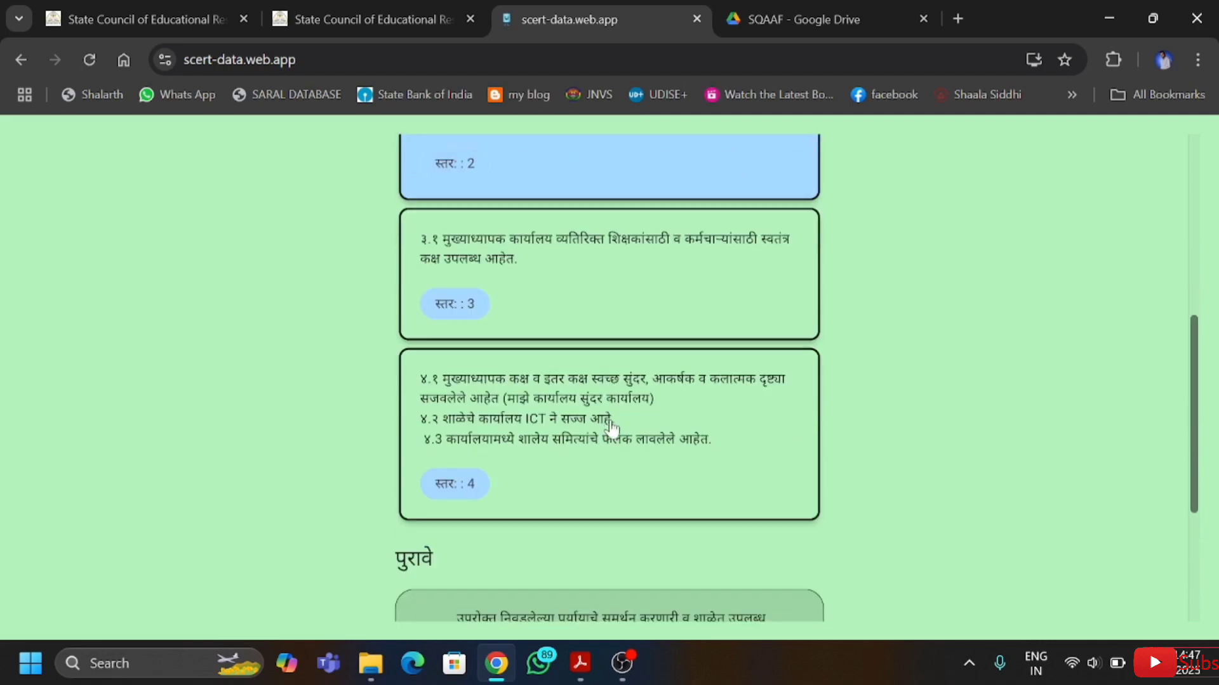
pyautogui.click(581, 498)
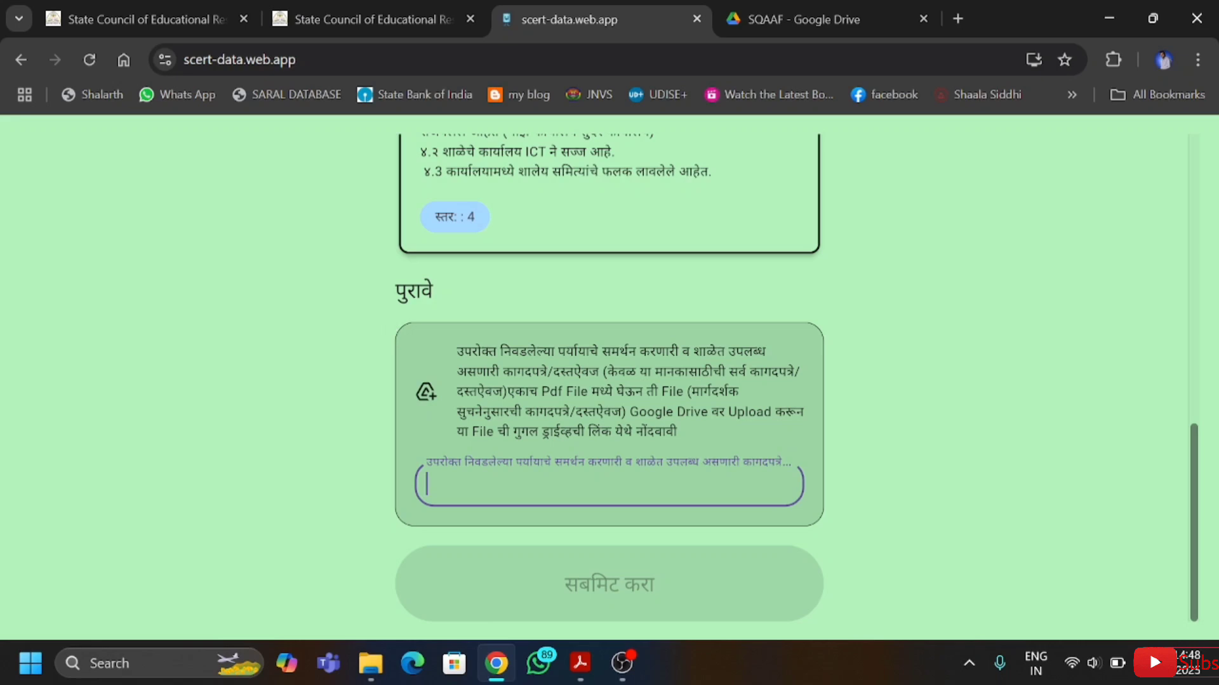
pyautogui.rightClick(511, 486)
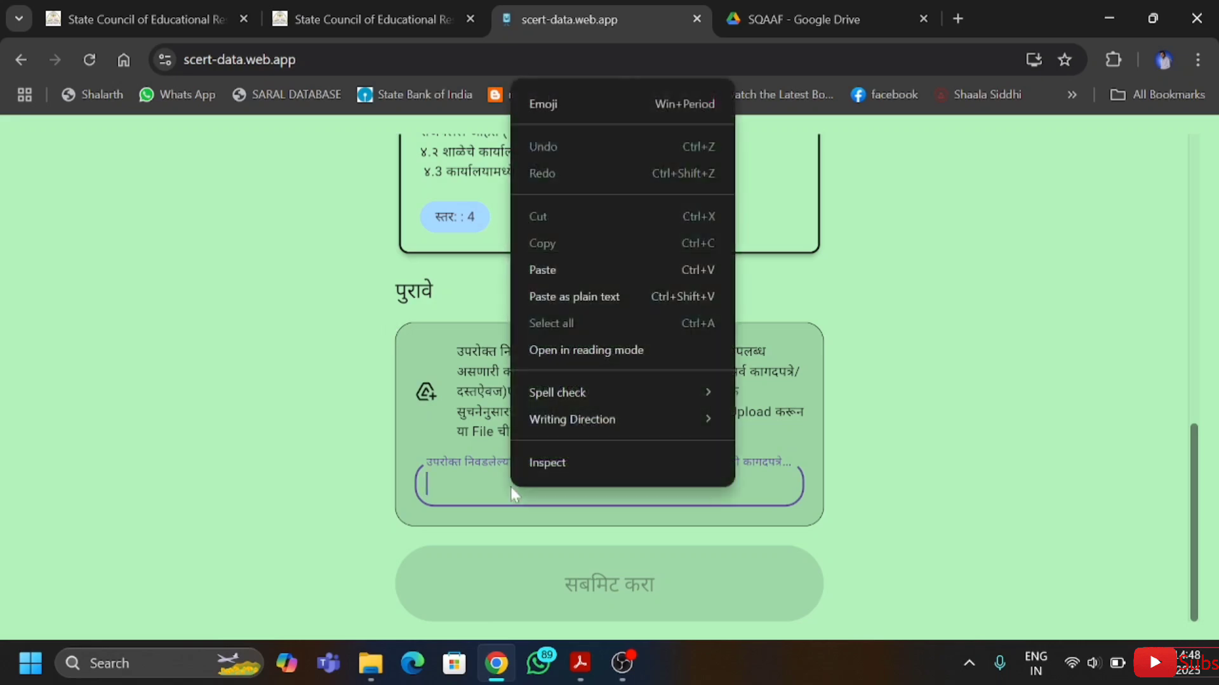
pyautogui.click(538, 271)
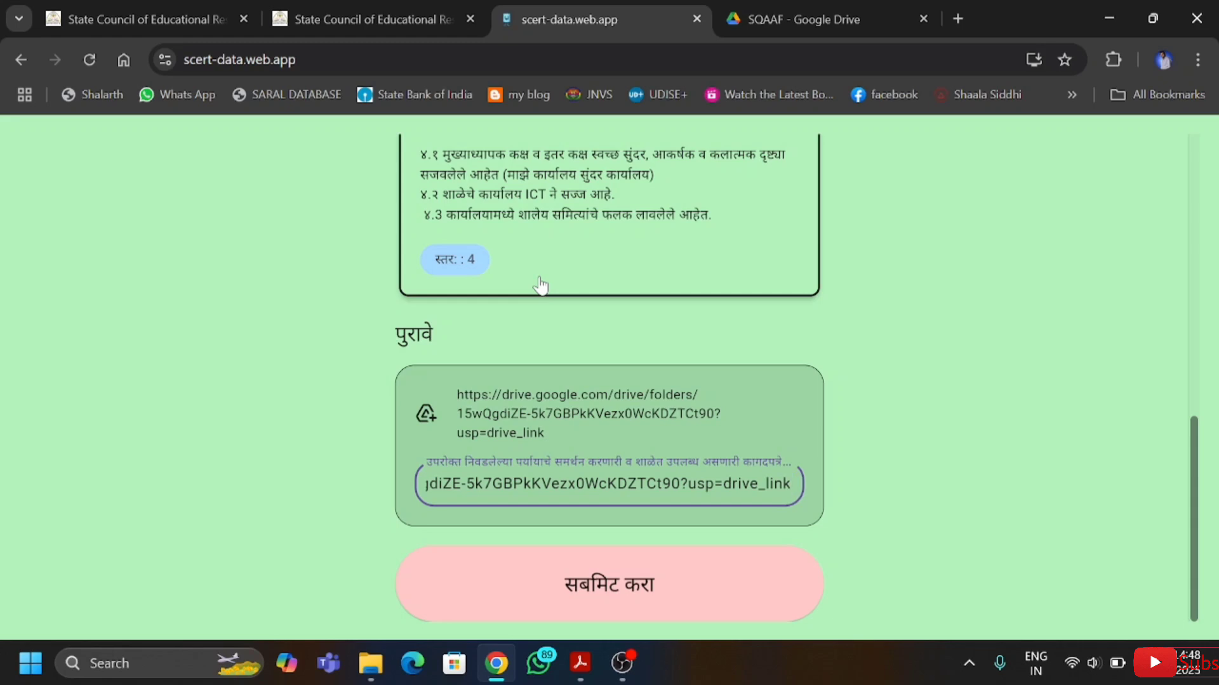
pyautogui.click(596, 590)
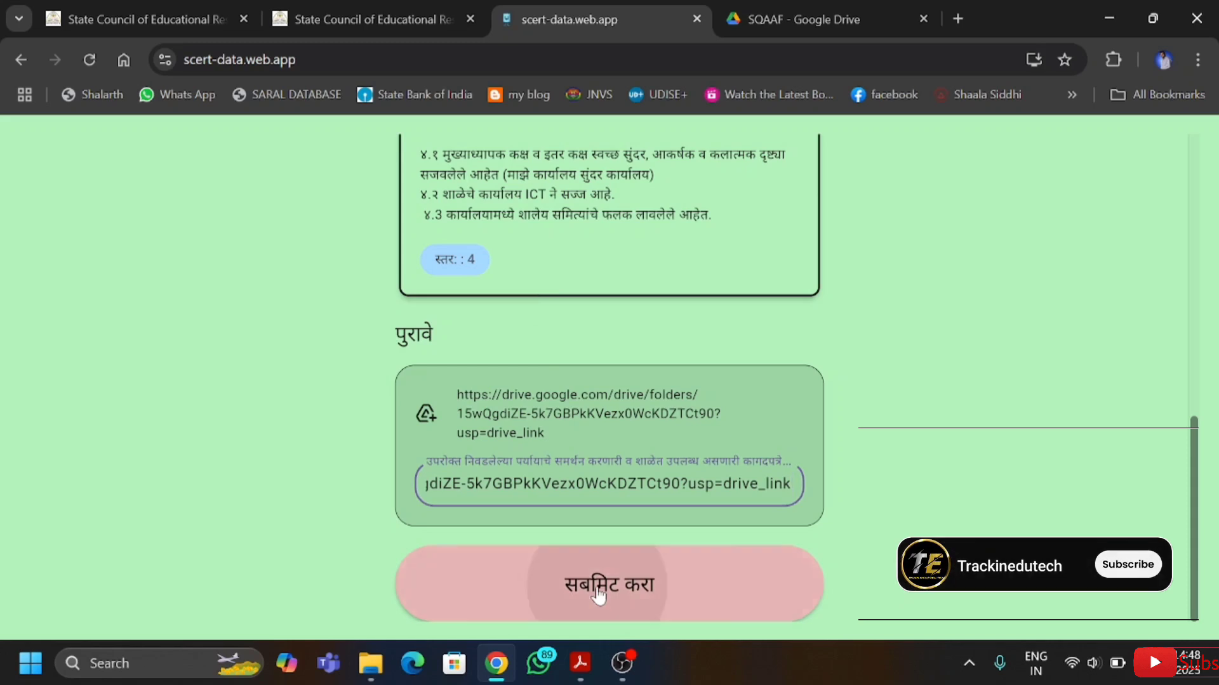
# Step: Reopen the submitted response for standard 51 (मानक क्र.५१) and review its level options
pyautogui.click(466, 335)
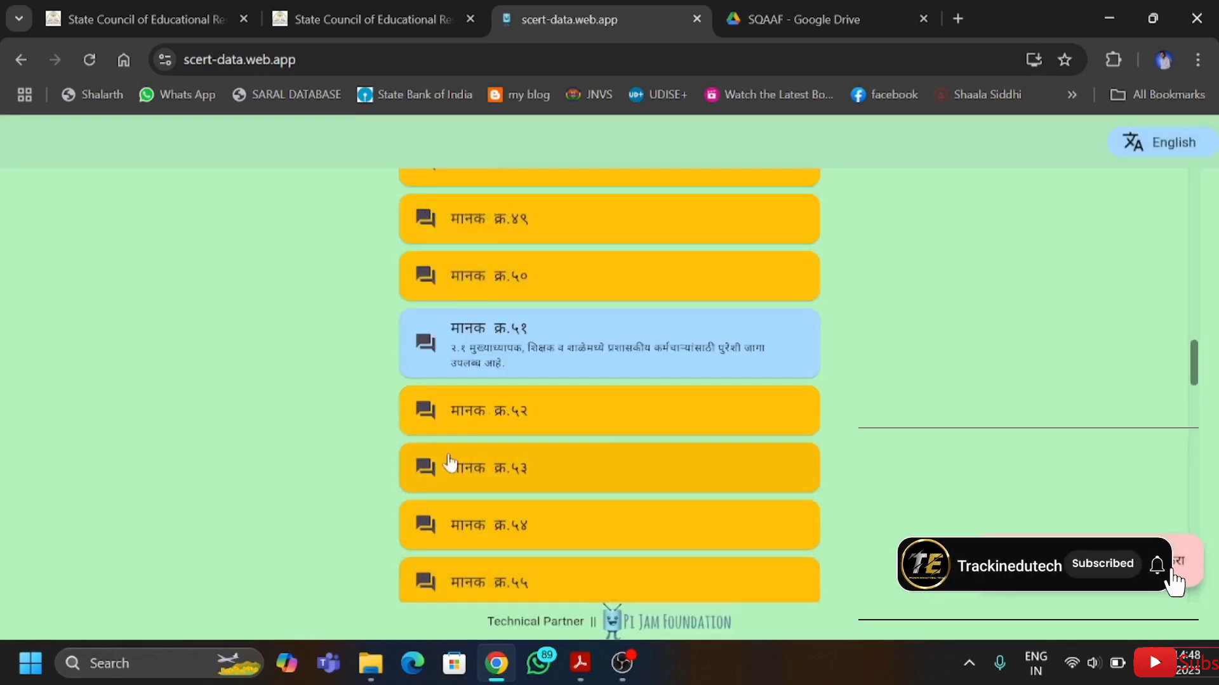
pyautogui.click(544, 345)
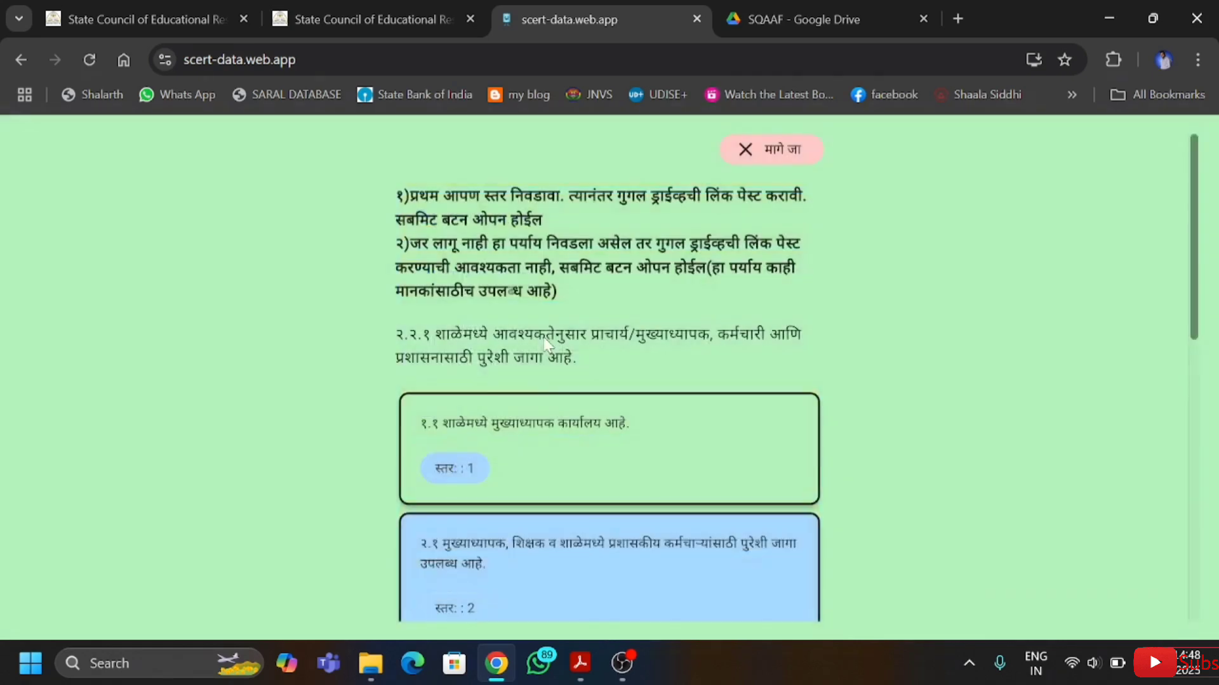
pyautogui.scroll(-3, 578, 533)
pyautogui.scroll(-3, 633, 544)
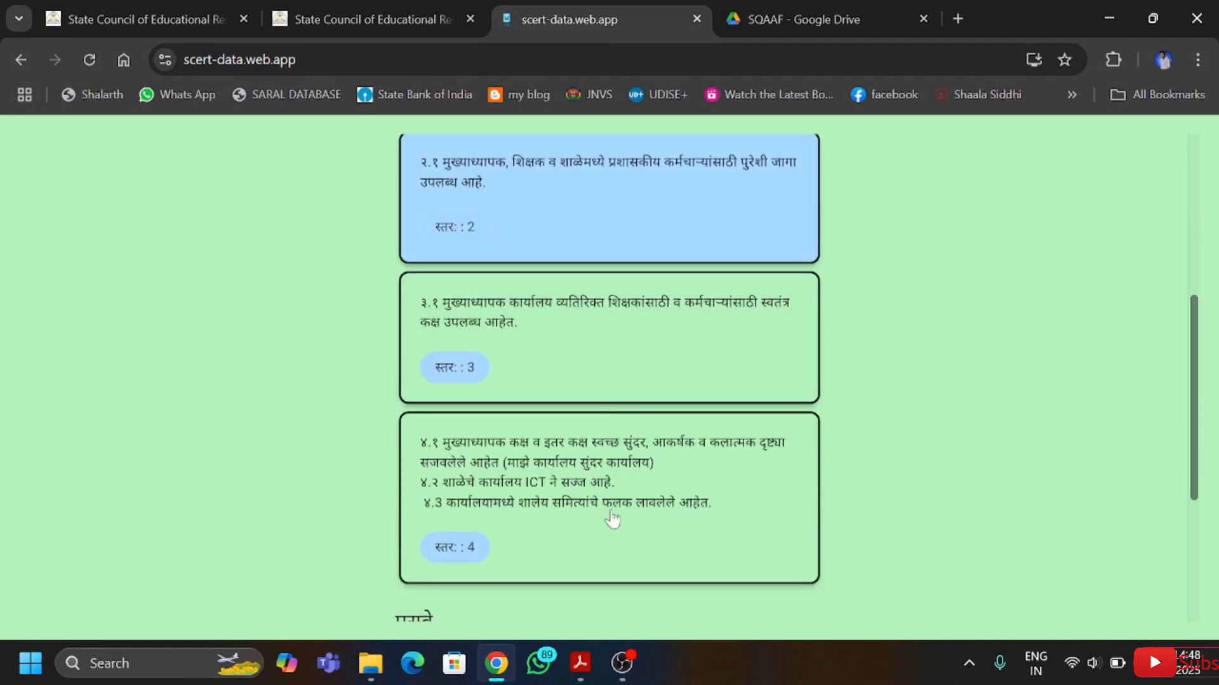
# Step: Clear the evidence (पुरावे) field of standard 51, paste the Drive folder link again and resubmit the response
pyautogui.scroll(-3, 615, 516)
pyautogui.moveTo(426, 581); pyautogui.dragTo(939, 617)
pyautogui.press('BackSpace')
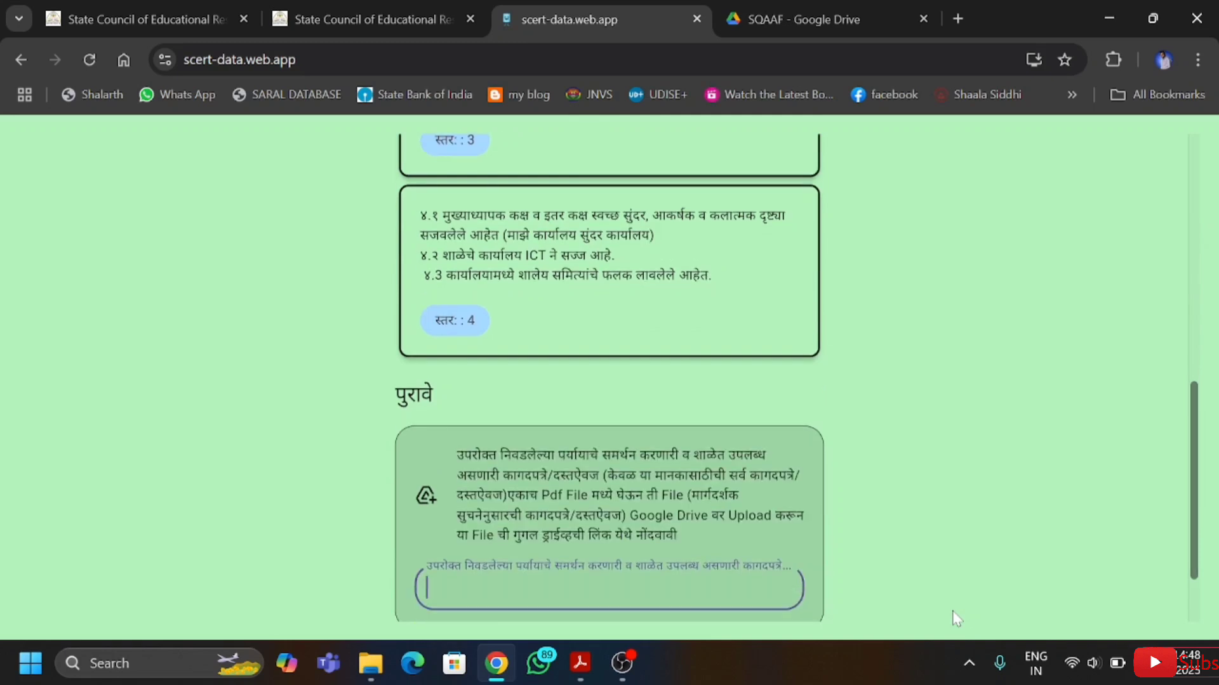
pyautogui.hotkey('ctrl', 'v')
pyautogui.scroll(-1, 933, 597)
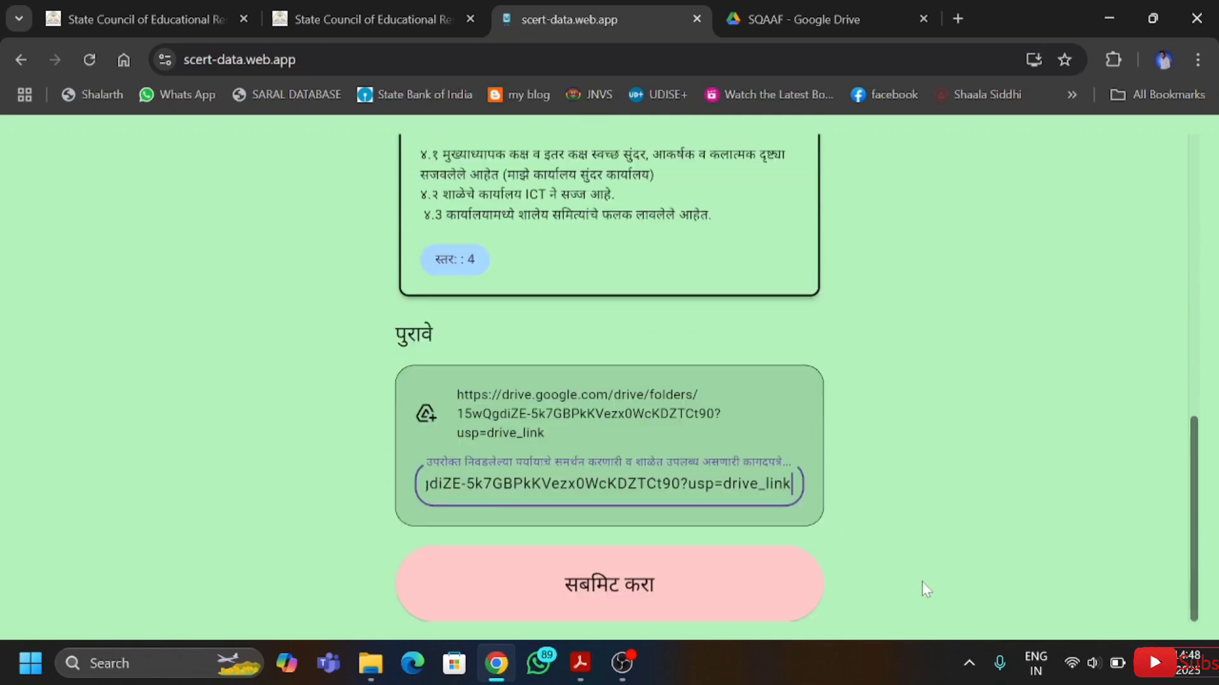
pyautogui.click(658, 582)
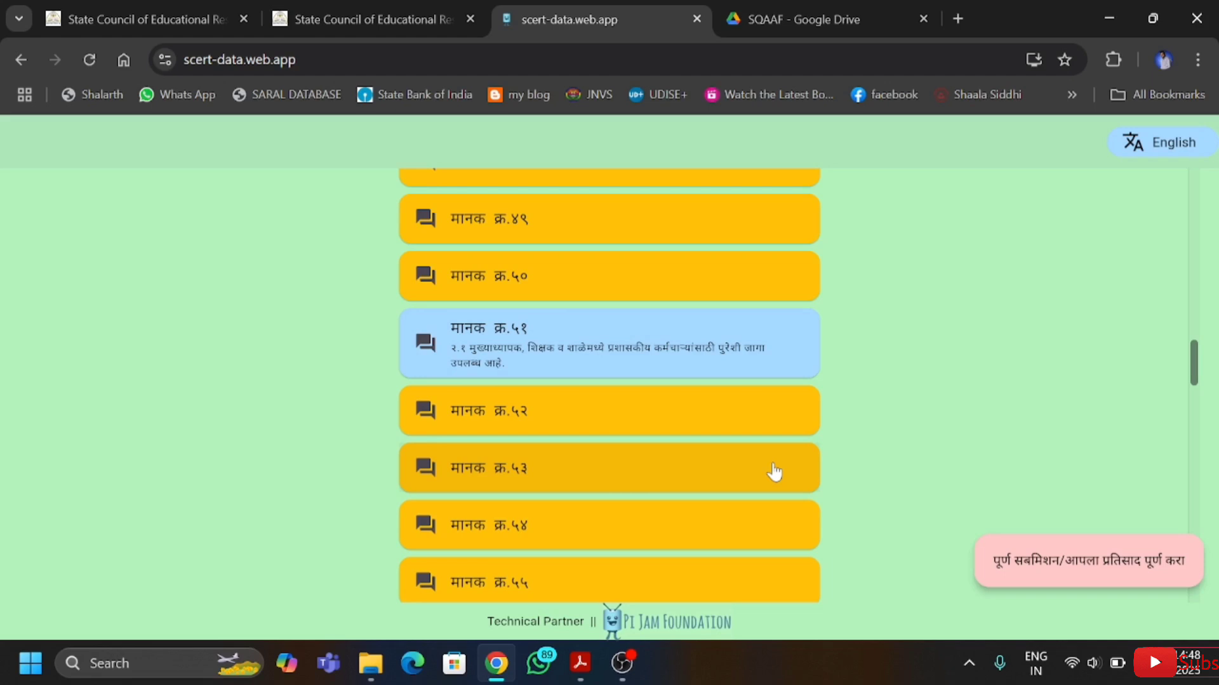
# Step: Switch to Google Drive, open the मानक 51 folder to view its evidence PDF, and return to the Drive home page
pyautogui.click(801, 20)
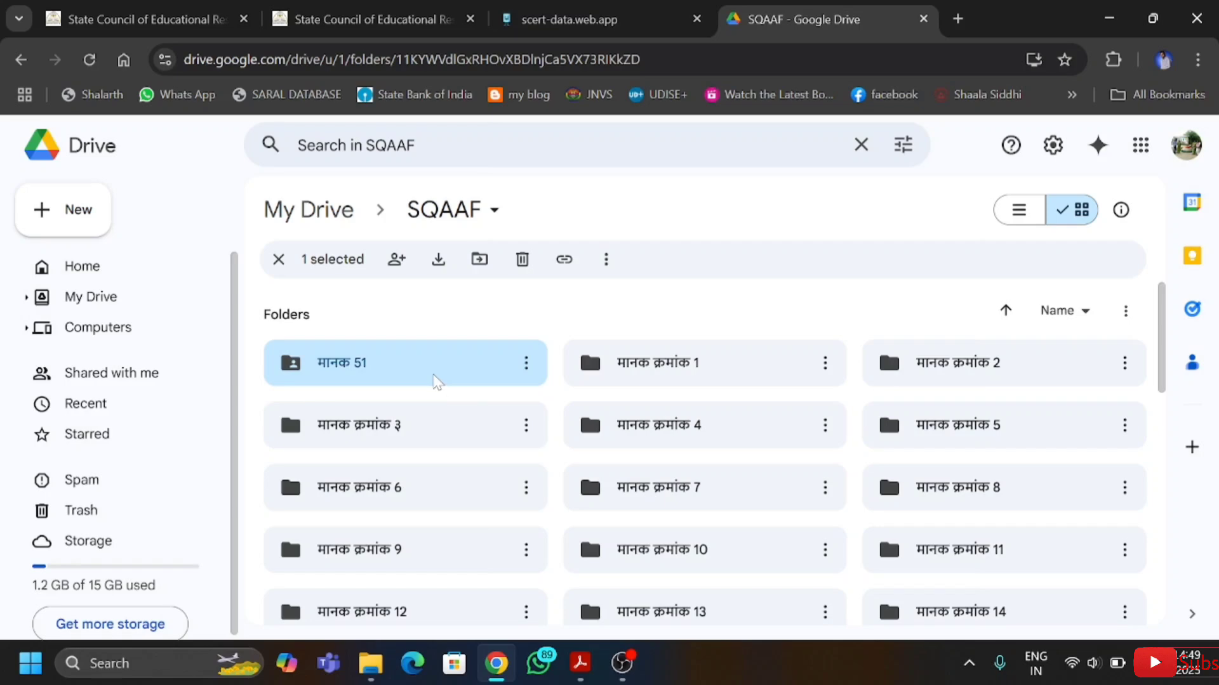
pyautogui.doubleClick(440, 381)
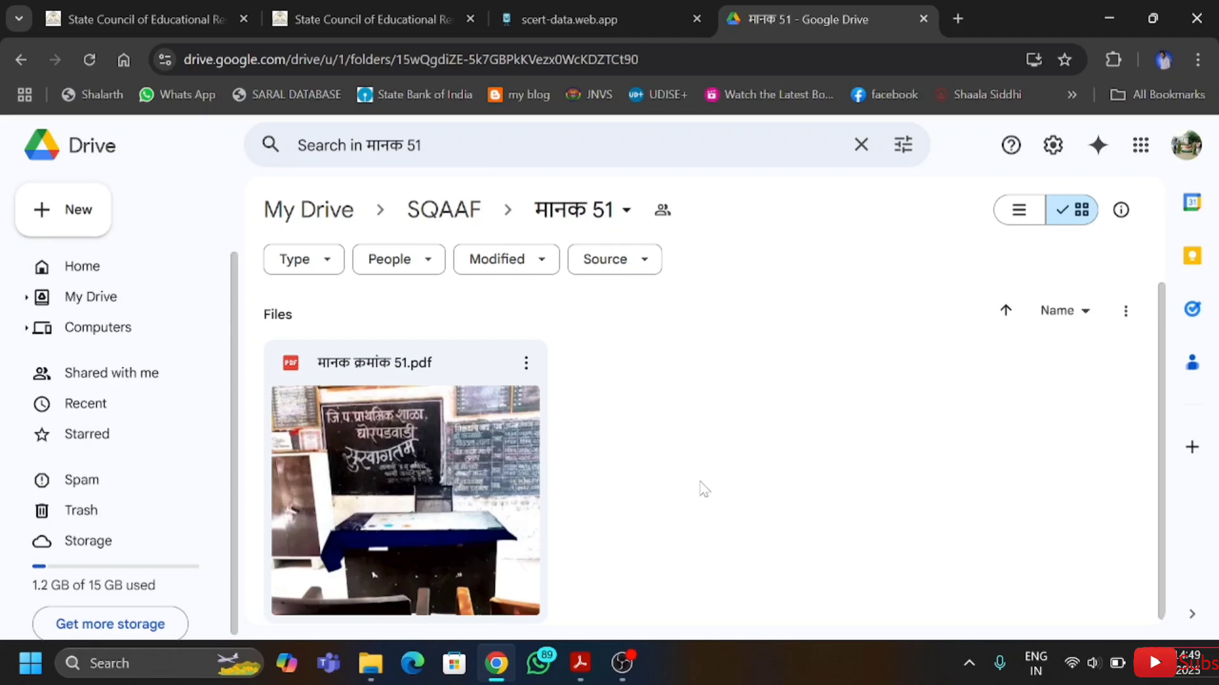
pyautogui.click(98, 267)
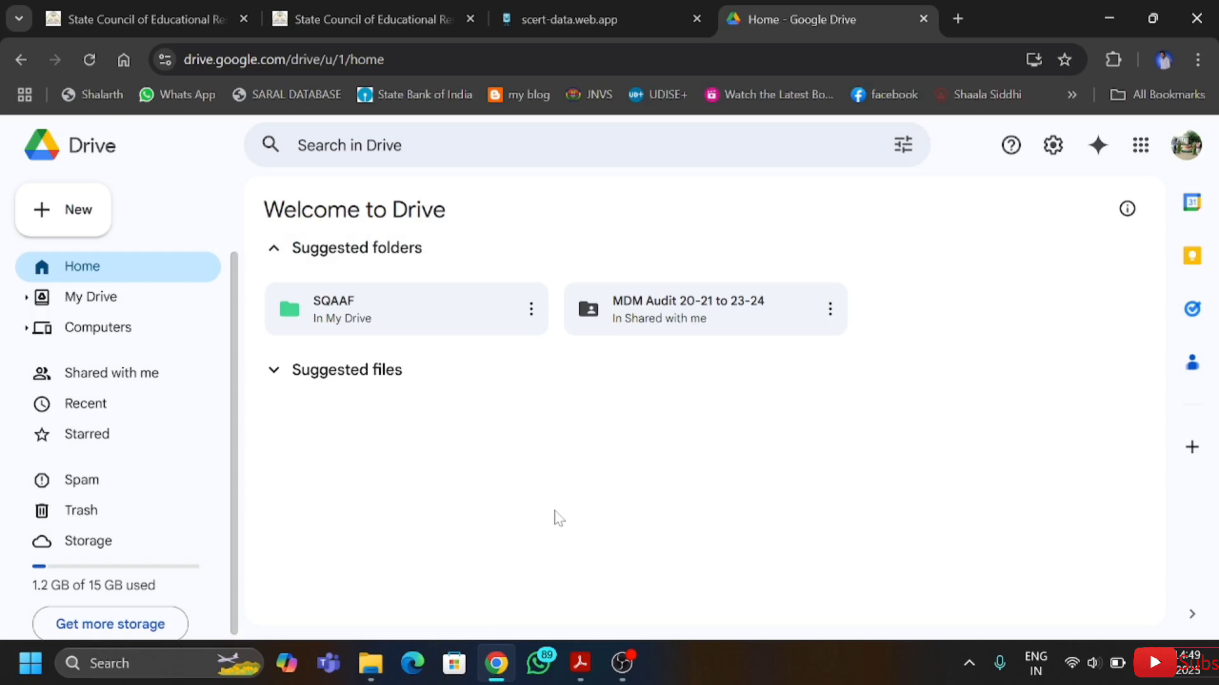
# Step: Switch to Adobe Acrobat to view the evidence list for each level of standard 51
pyautogui.click(580, 662)
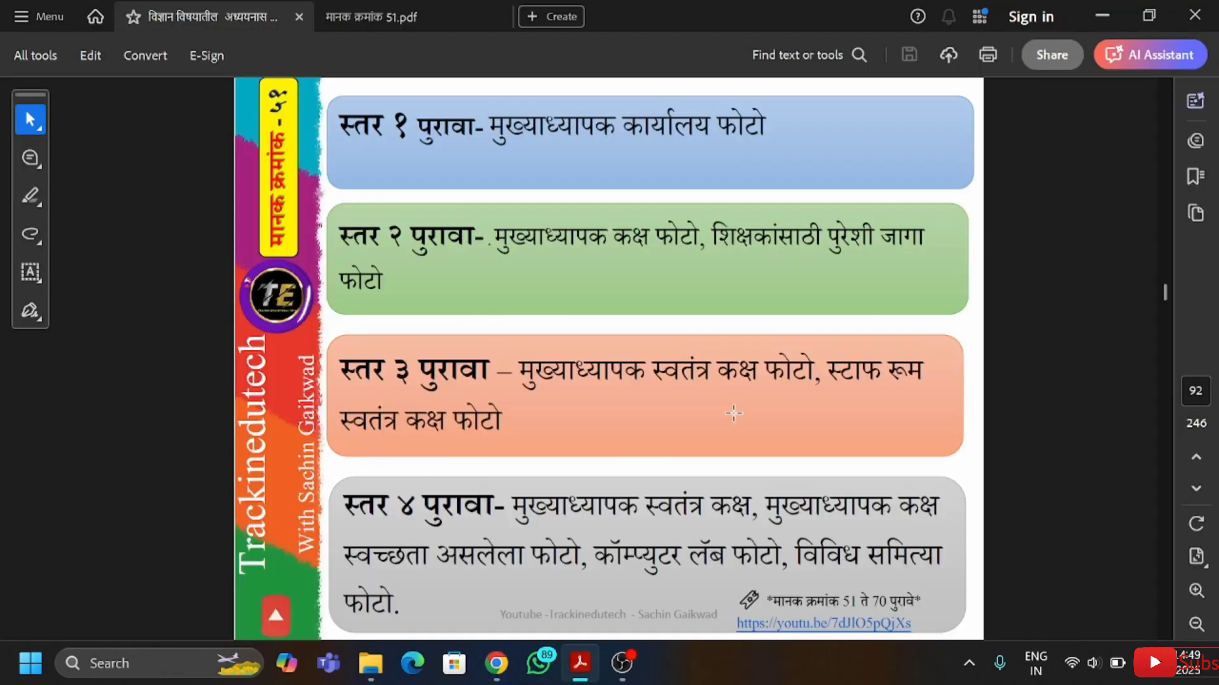